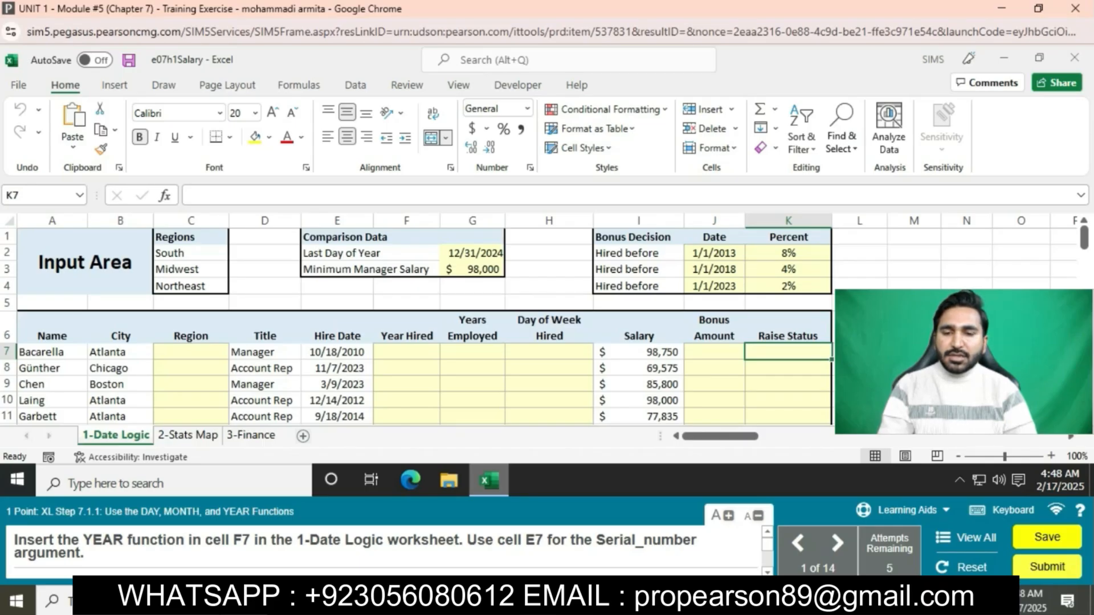
Step: Enter a YEAR function in cell F7 that uses the hire date in E7 as its argument
click(406, 352)
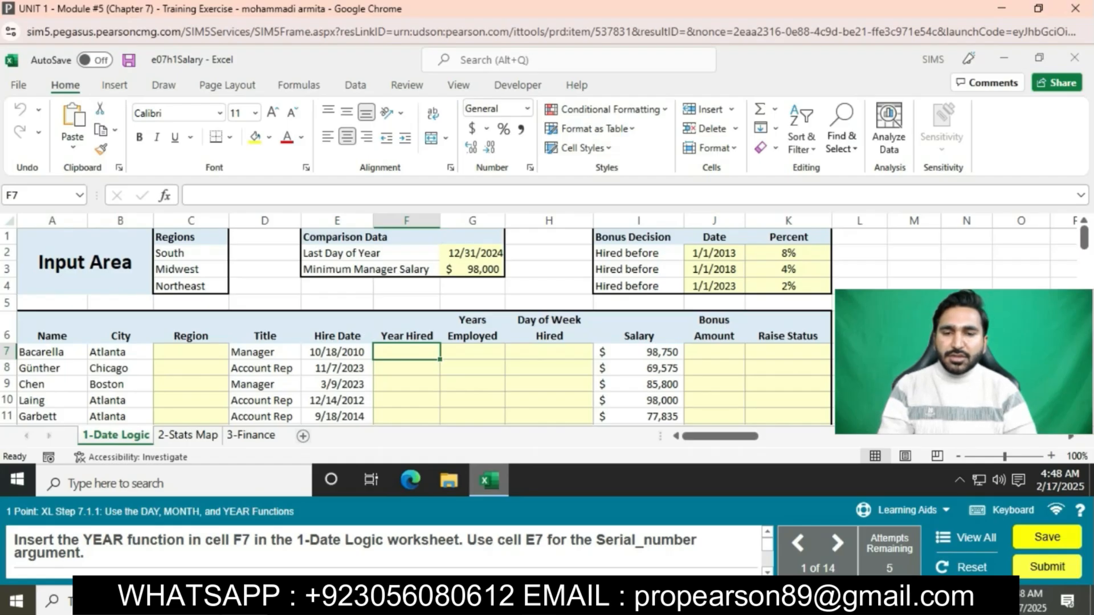
text(=YEAR)
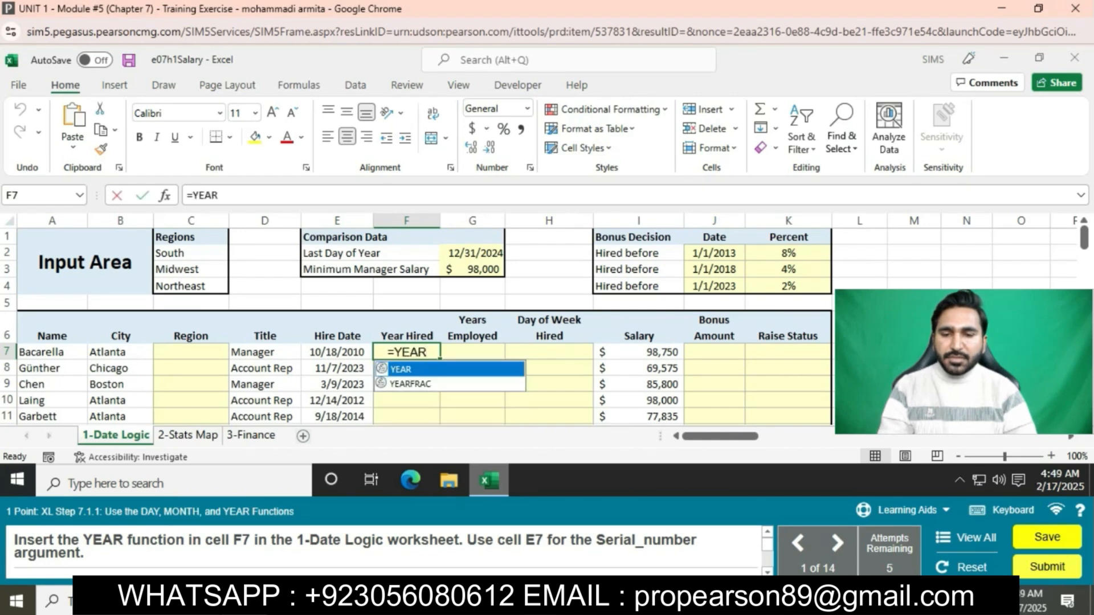
text(()
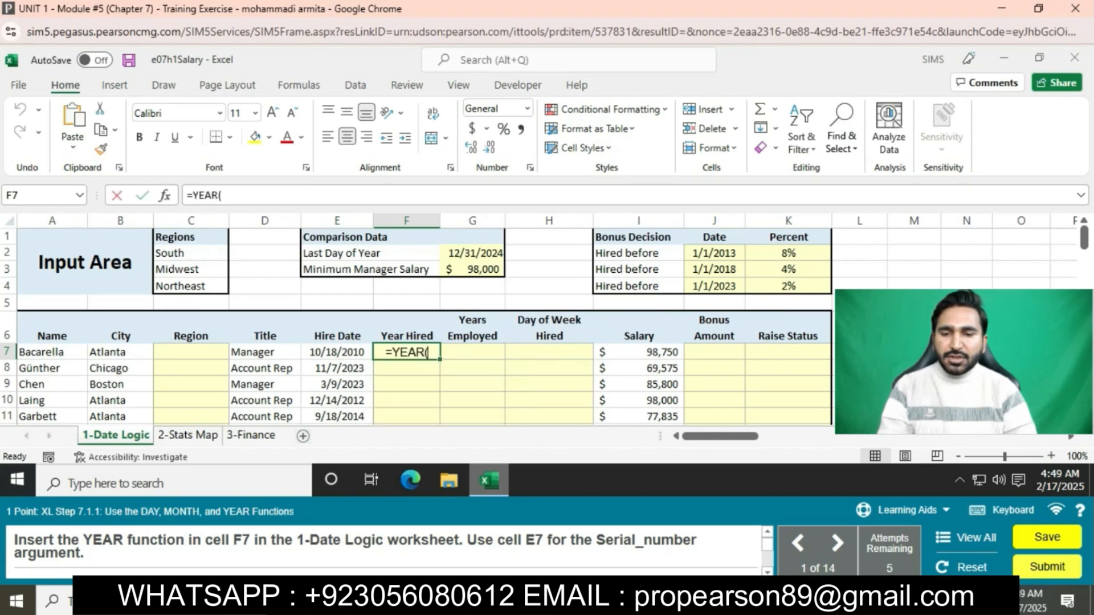
text(E7)
key(Return)
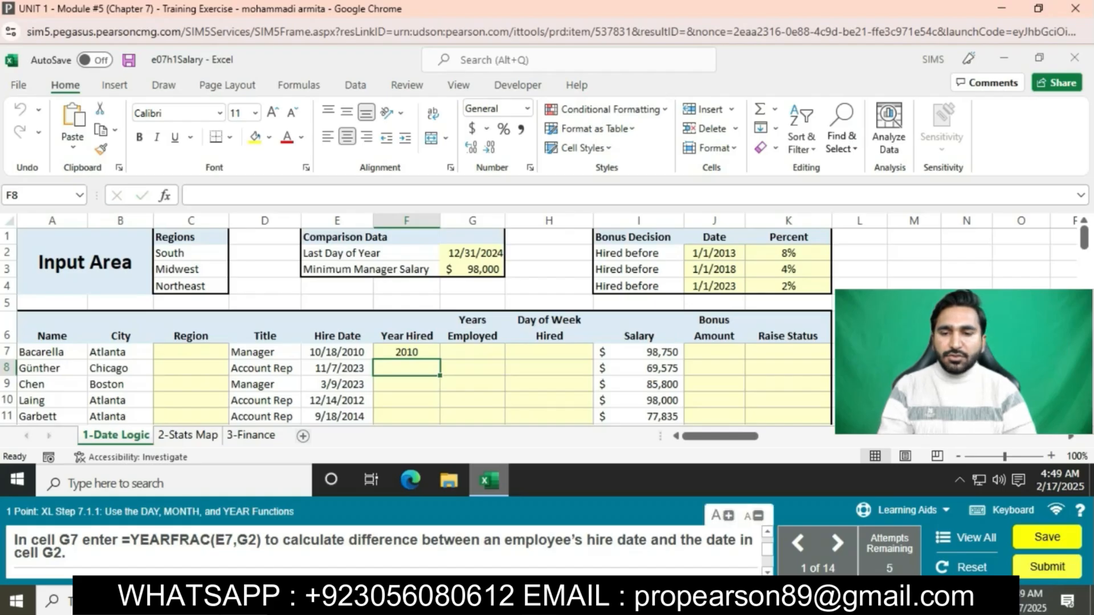
Step: Try to copy the formula =YEARFRAC(E7,G2) from the exercise instructions into cell G7
drag(122, 540, 262, 540)
key(ctrl+c)
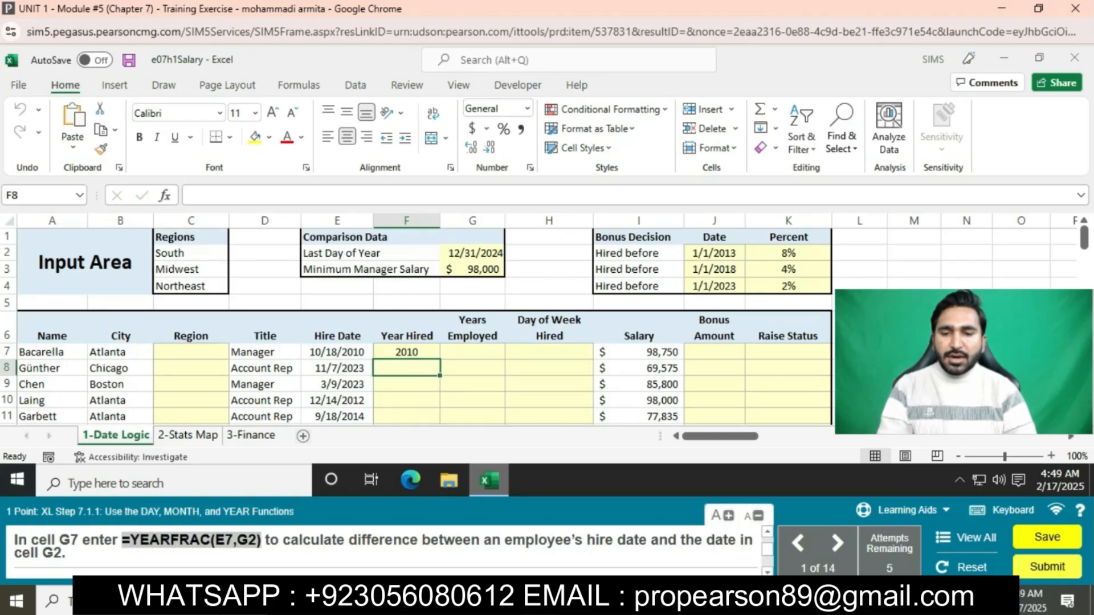
double_click(472, 352)
key(ctrl+v)
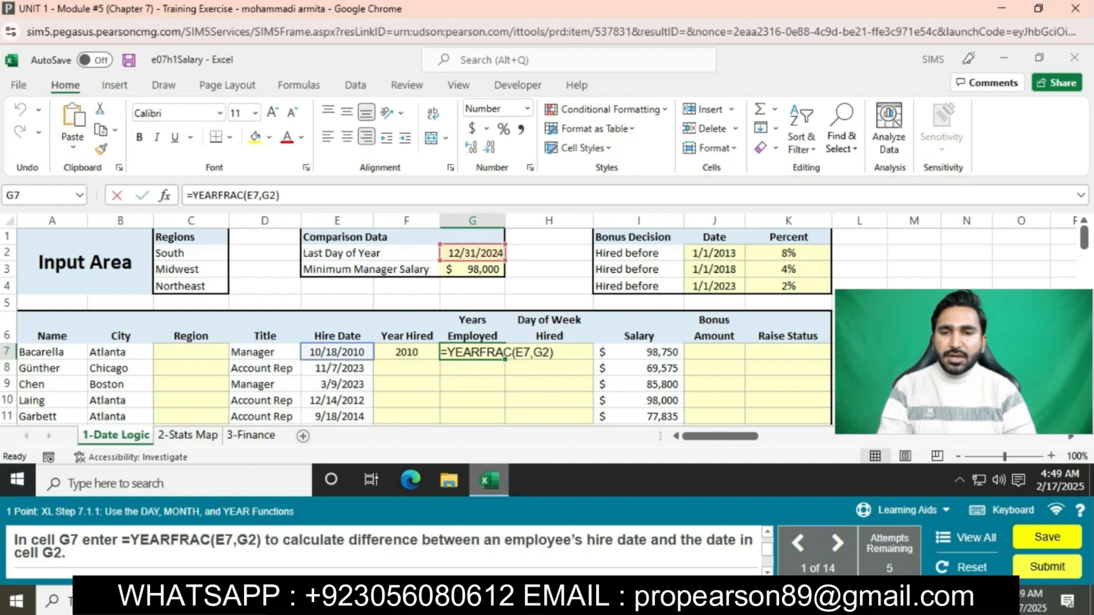
key(Return)
Step: Enter the formula =YEARFRAC(E7,G2) in cell G7 to calculate the years employed
click(472, 352)
text(=YEAR)
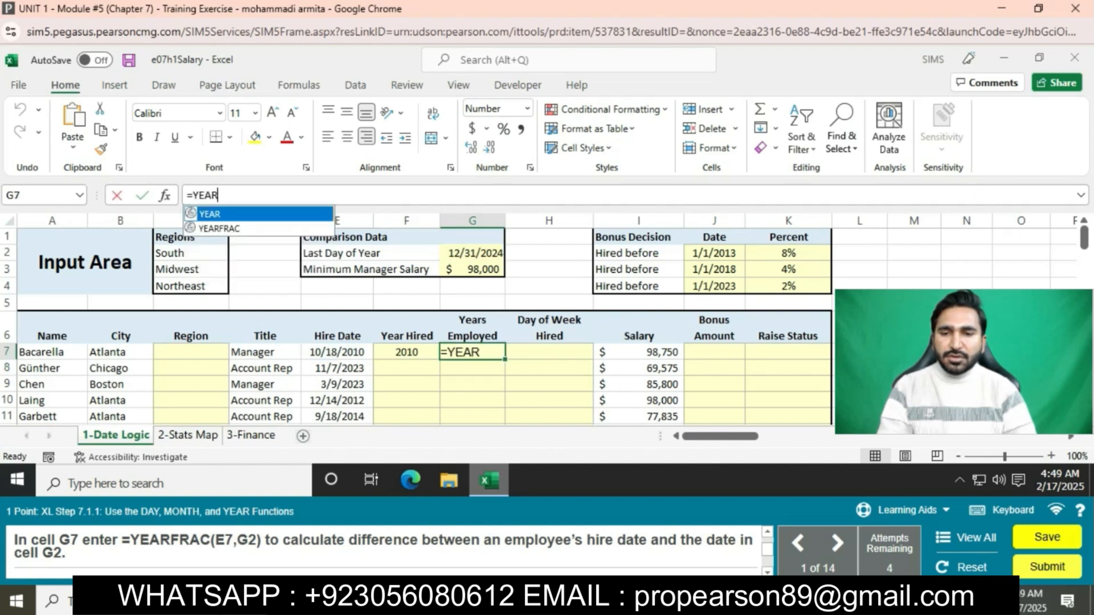
key(Down)
key(Tab)
text(E7,G2))
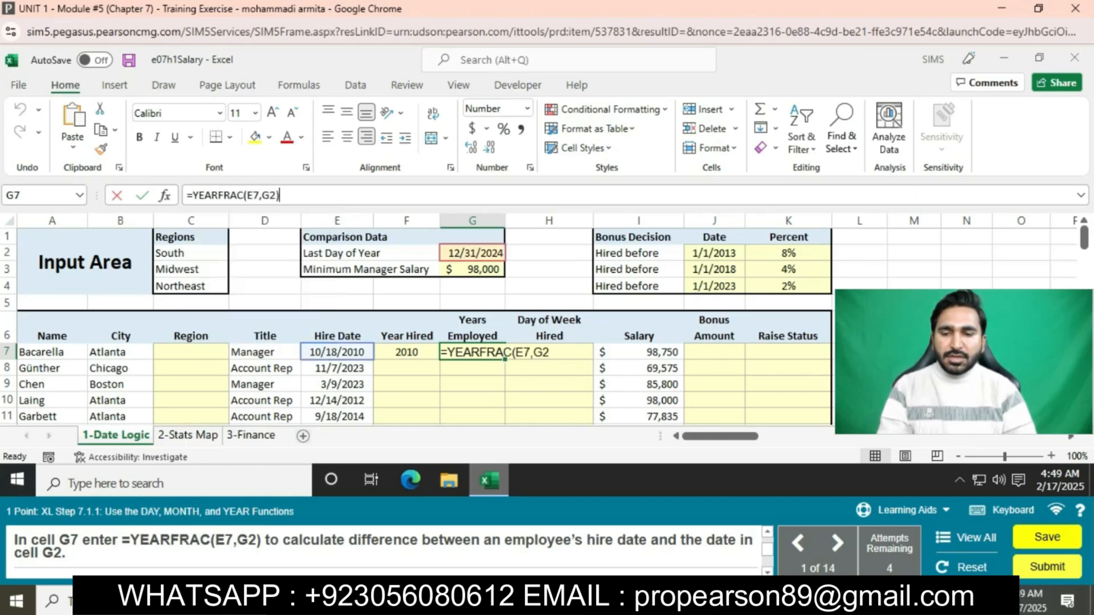
key(Return)
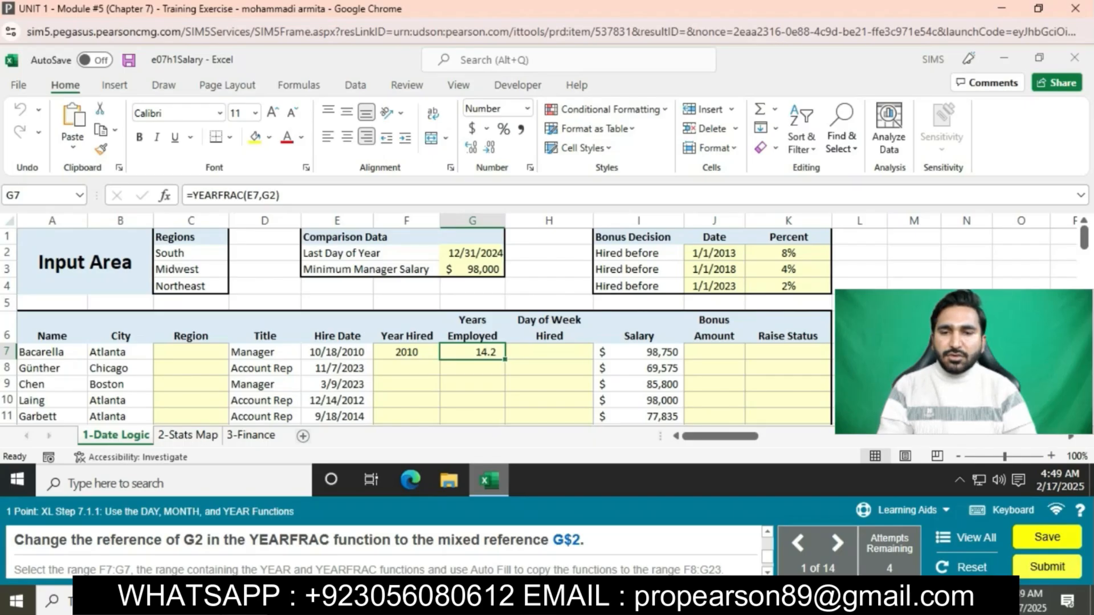
Step: Change the G2 reference in cell G7's YEARFRAC formula to the mixed reference G$2
drag(265, 221, 472, 221)
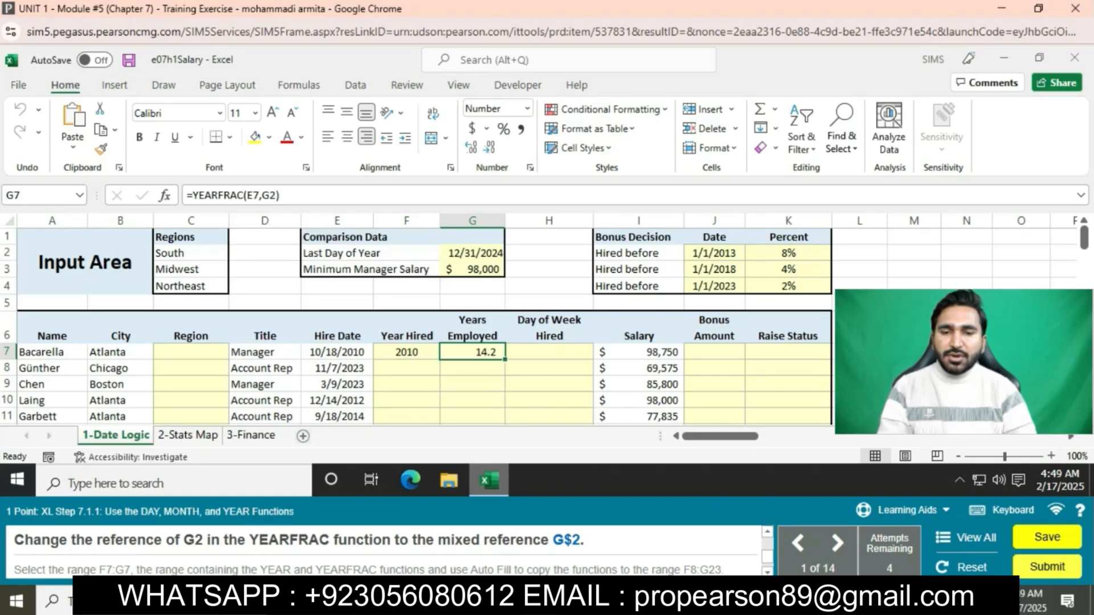
key(F2)
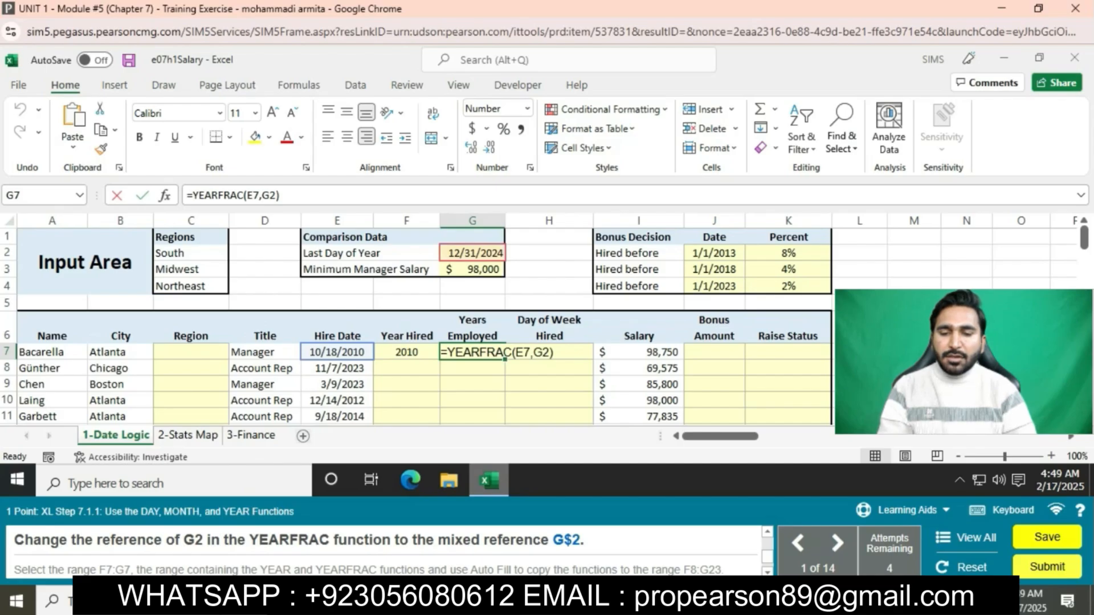
key(F4)
key(F4)
key(Return)
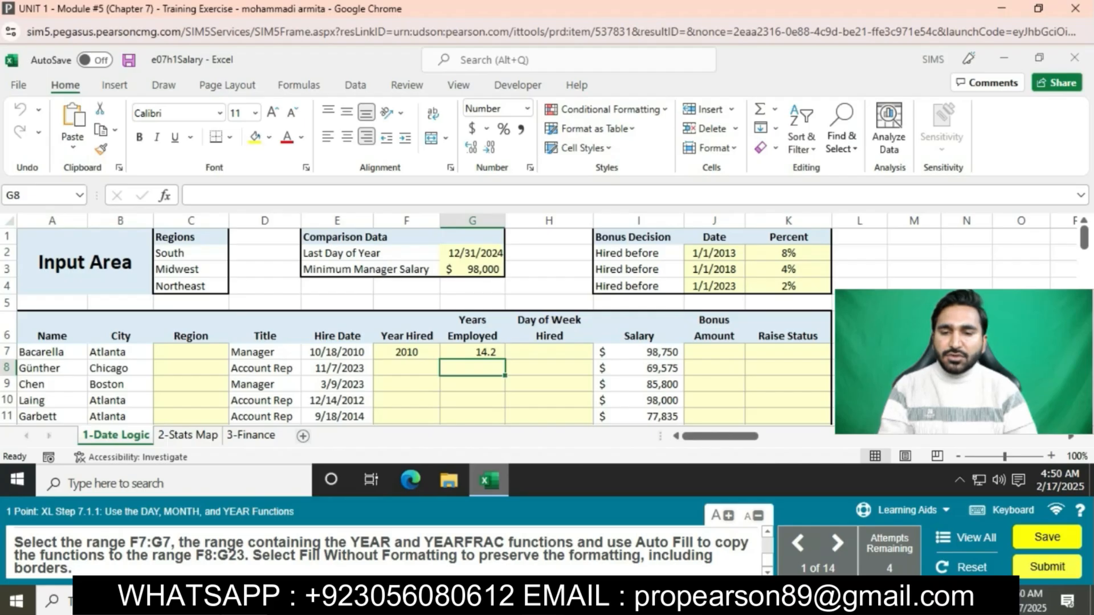
Step: Auto Fill the formulas in F7:G7 down through F8:G23 using Fill Without Formatting
drag(407, 352, 504, 340)
click(514, 350)
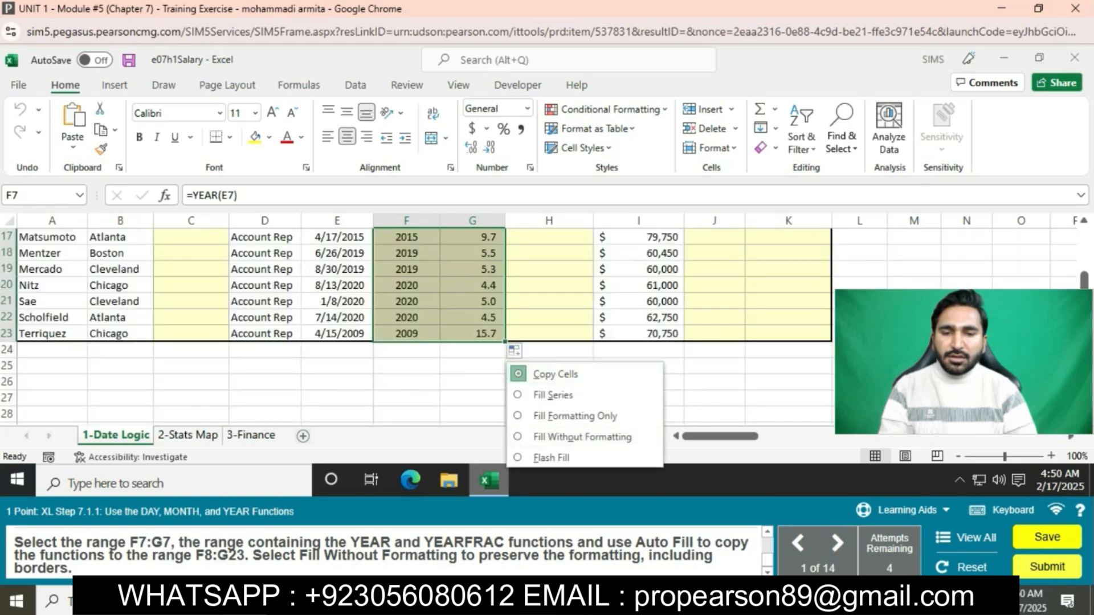
click(548, 436)
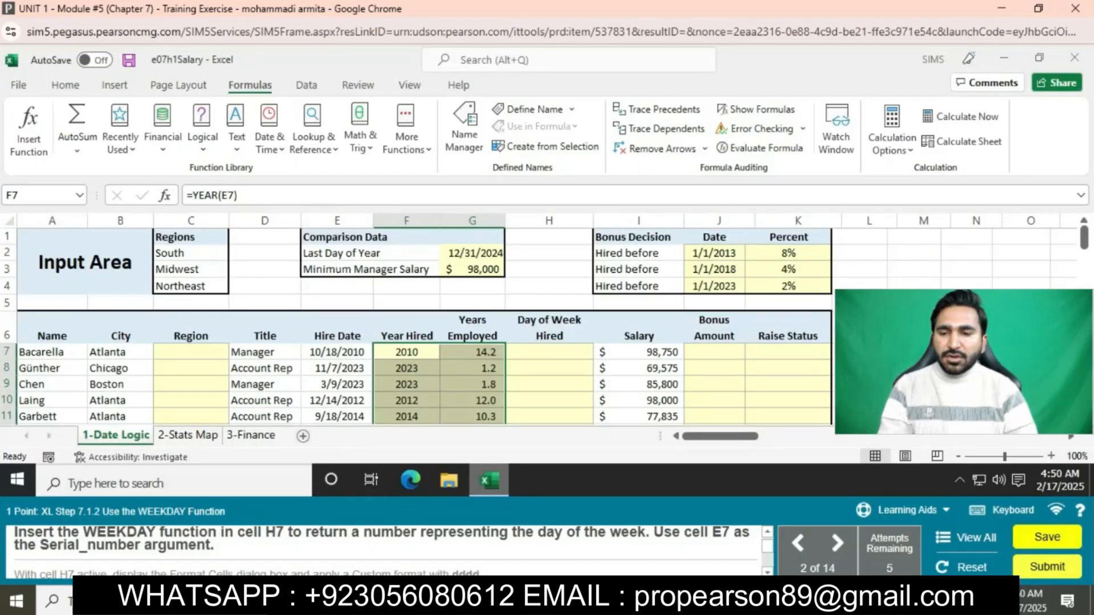
Step: Enter a WEEKDAY function in cell H7 that uses E7 as its serial number argument
click(549, 352)
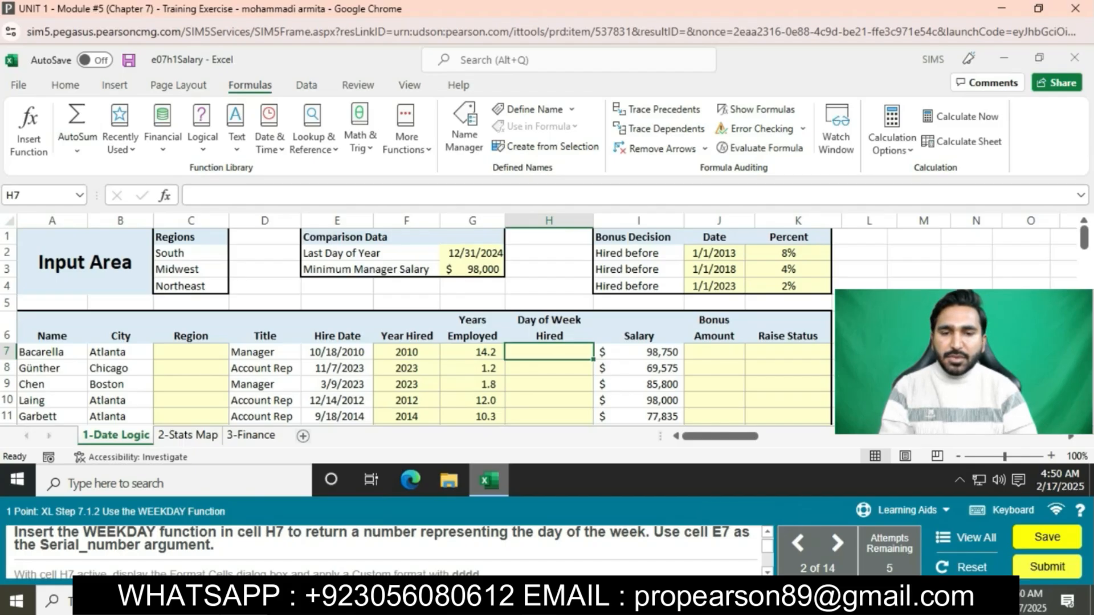
mouse_move(489, 480)
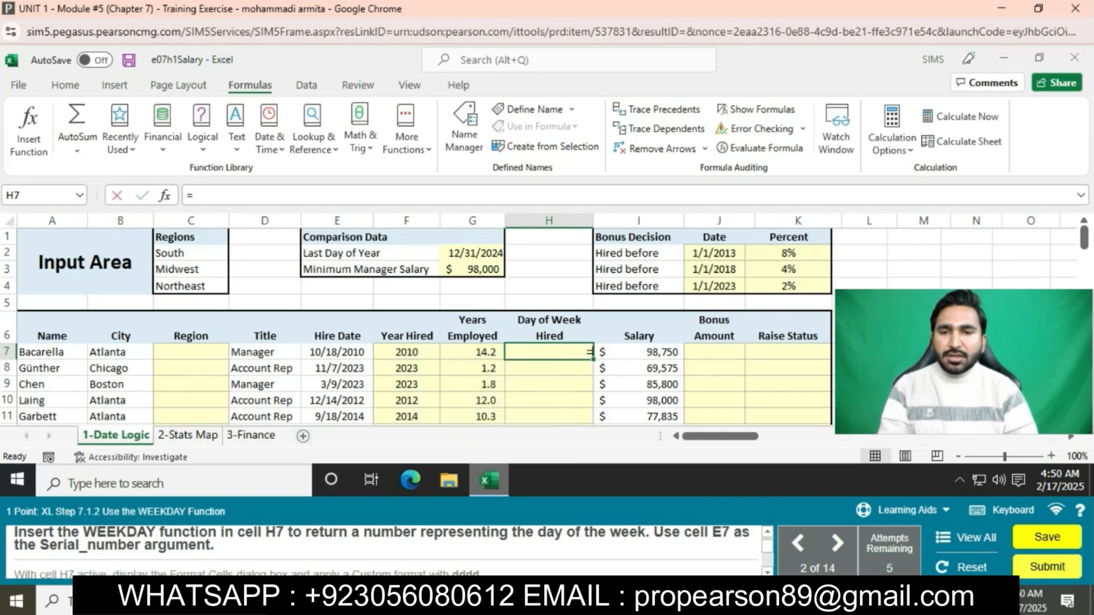
text(=WE)
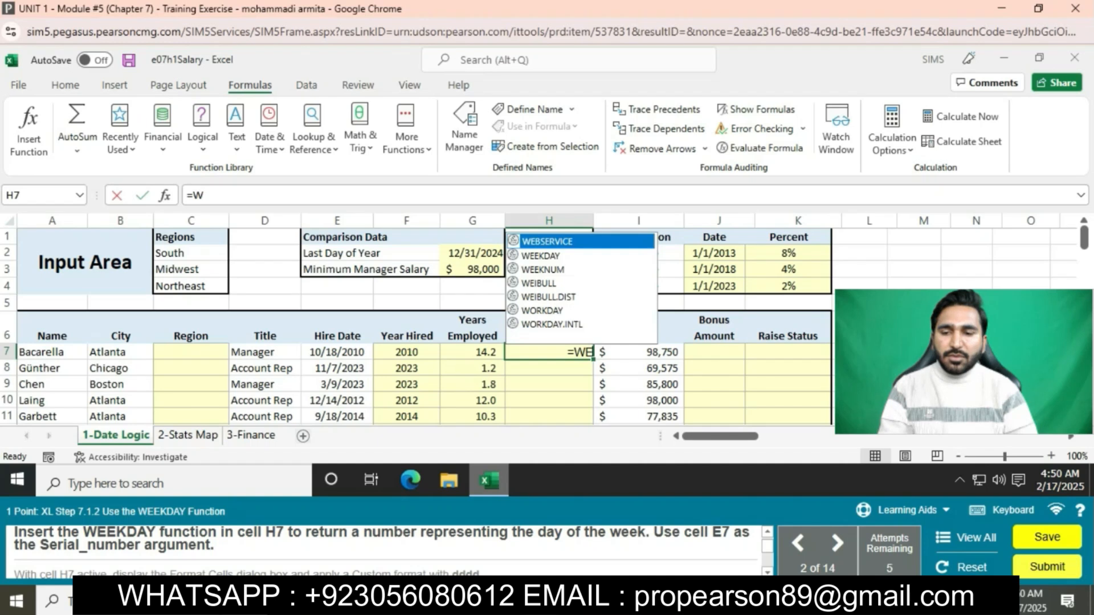
text(E)
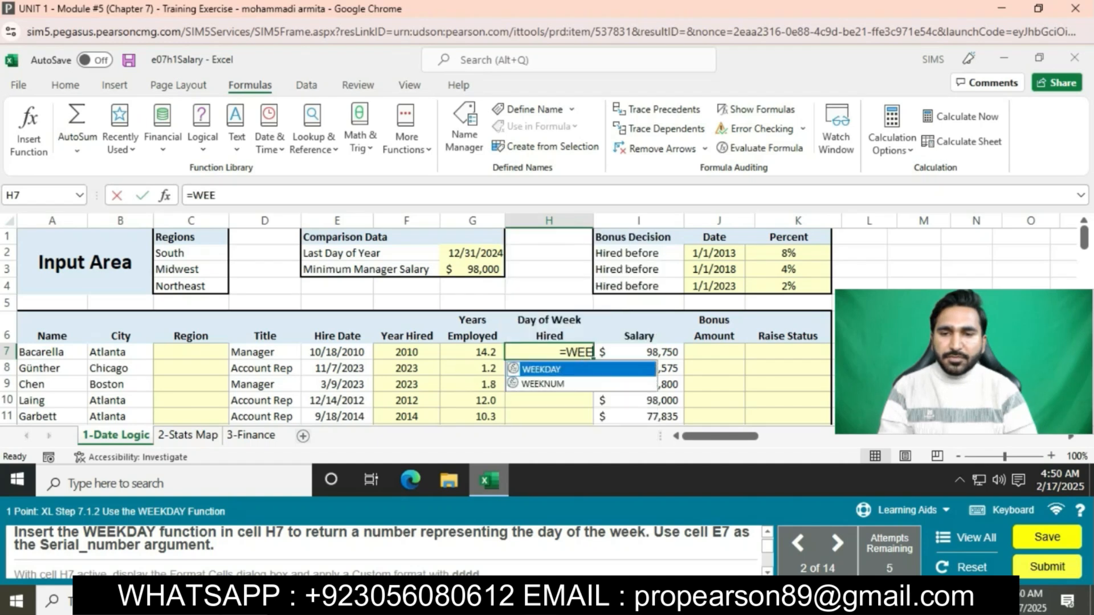
key(Tab)
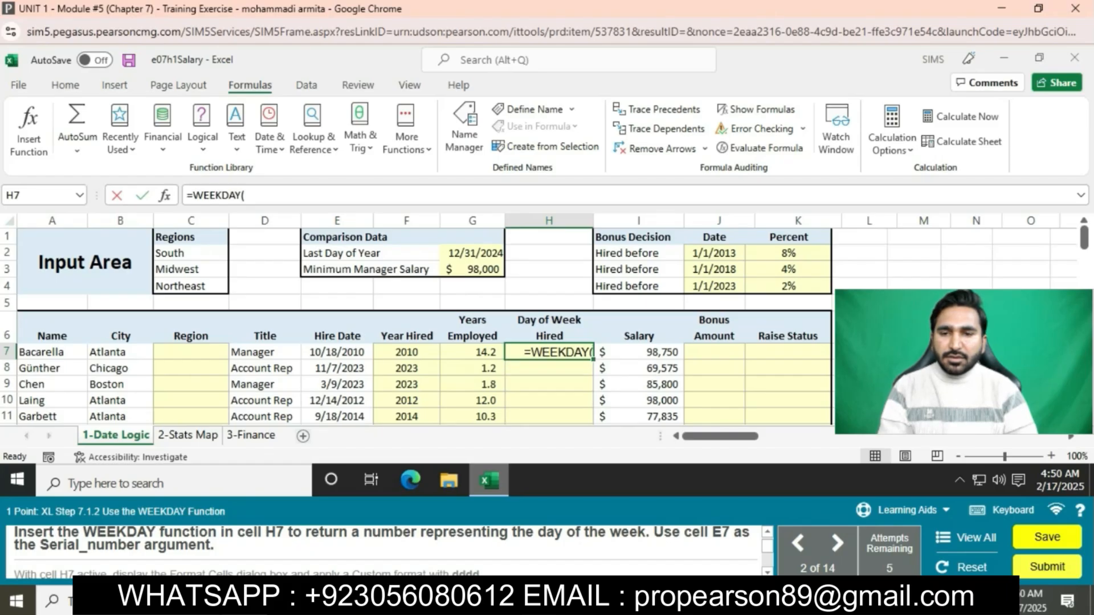
text(E7)
key(Return)
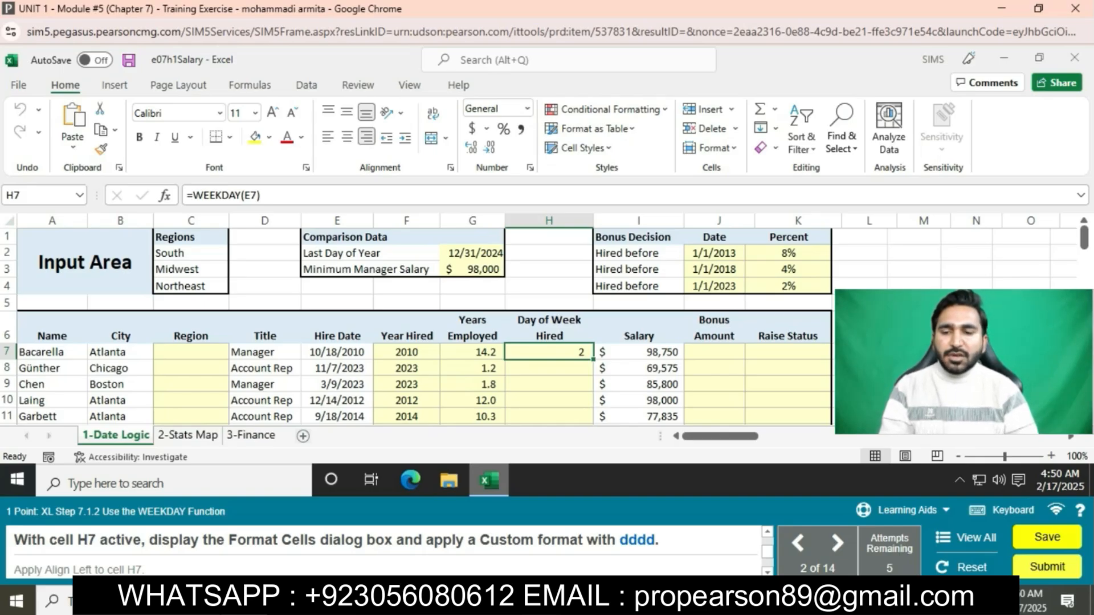
Step: Apply the custom number format dddd to cell H7
click(530, 166)
click(368, 274)
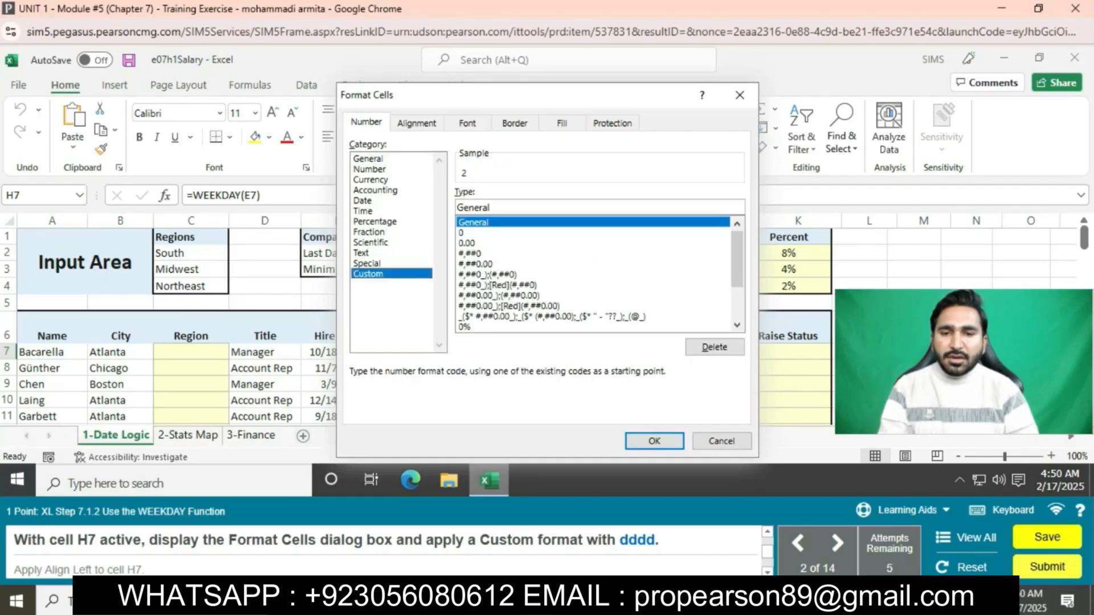
text(dddd)
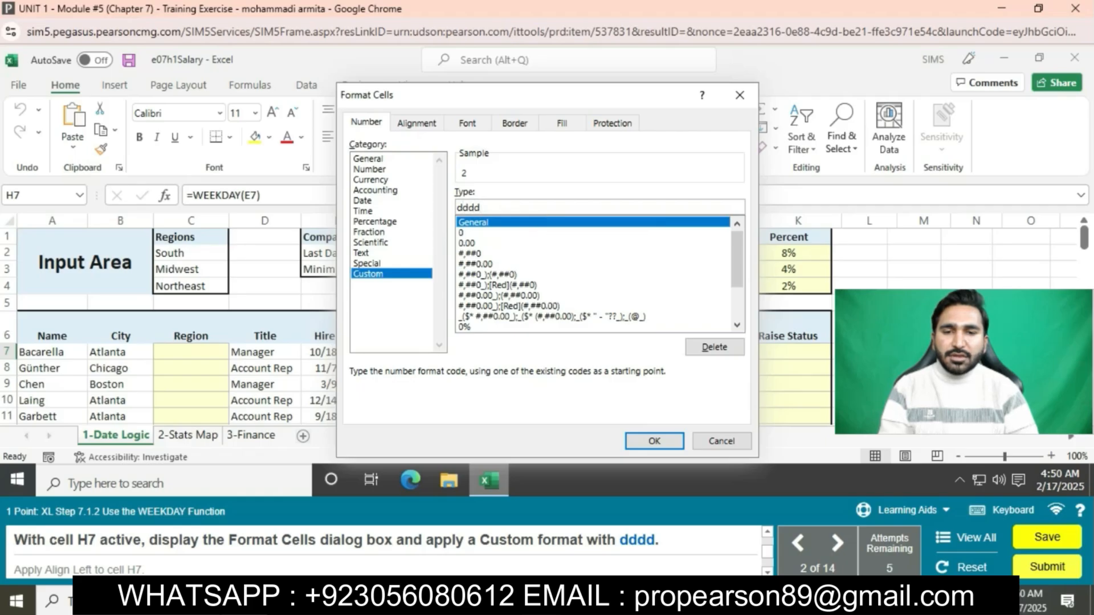
key(Return)
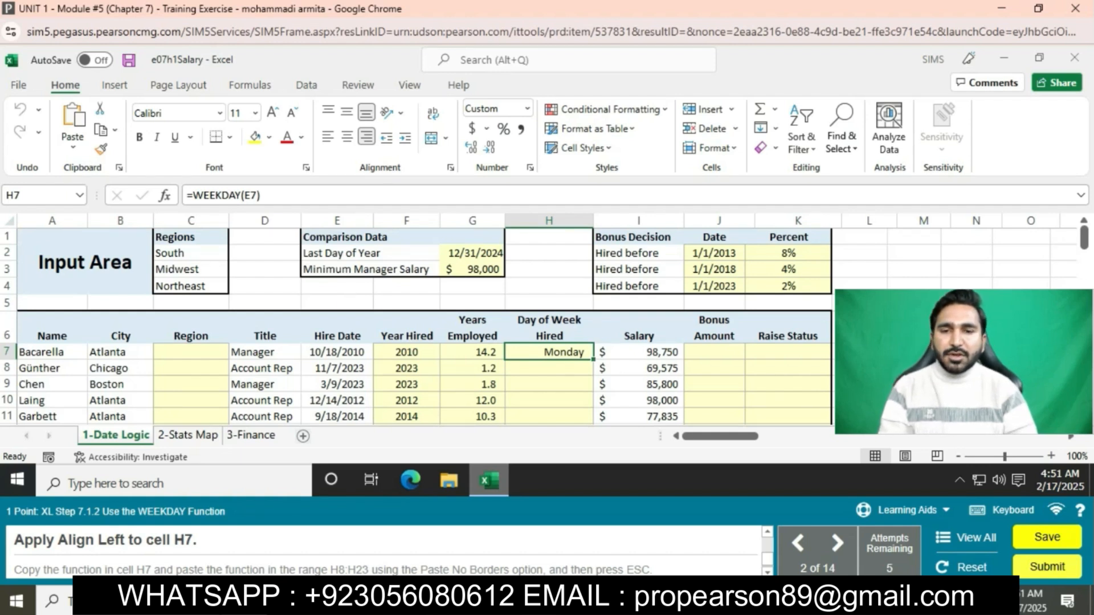
Step: Align the contents of cell H7 to the left
key(alt+h)
key(a)
key(l)
Step: Copy the WEEKDAY function from H7 into H8:H23 using the No Borders paste option and clear the copy selection
key(ctrl+c)
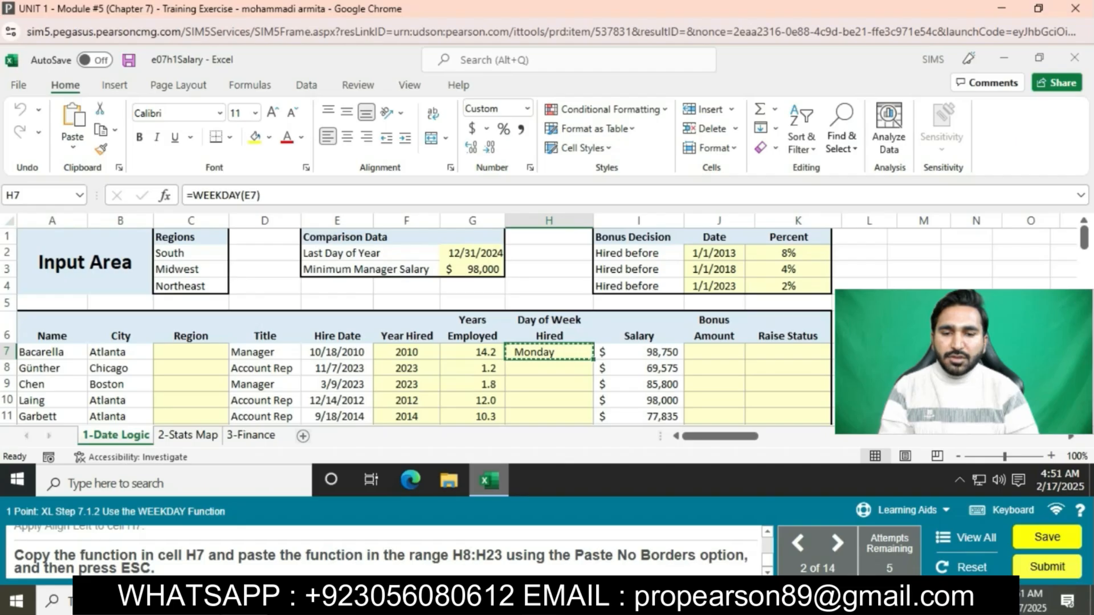
drag(549, 368, 549, 334)
key(ctrl+v)
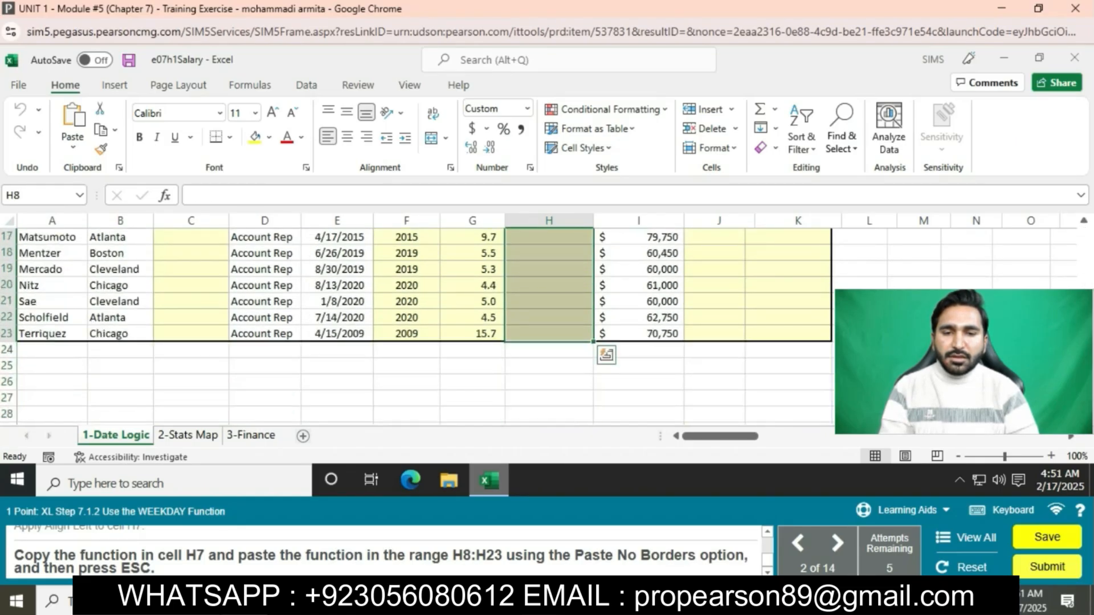
click(72, 146)
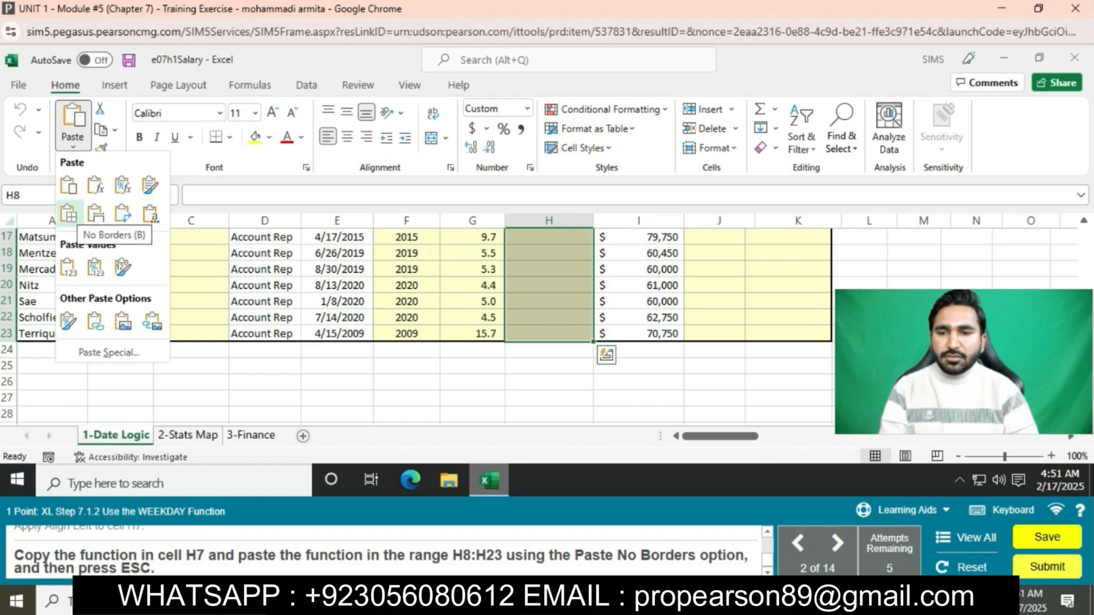
click(68, 214)
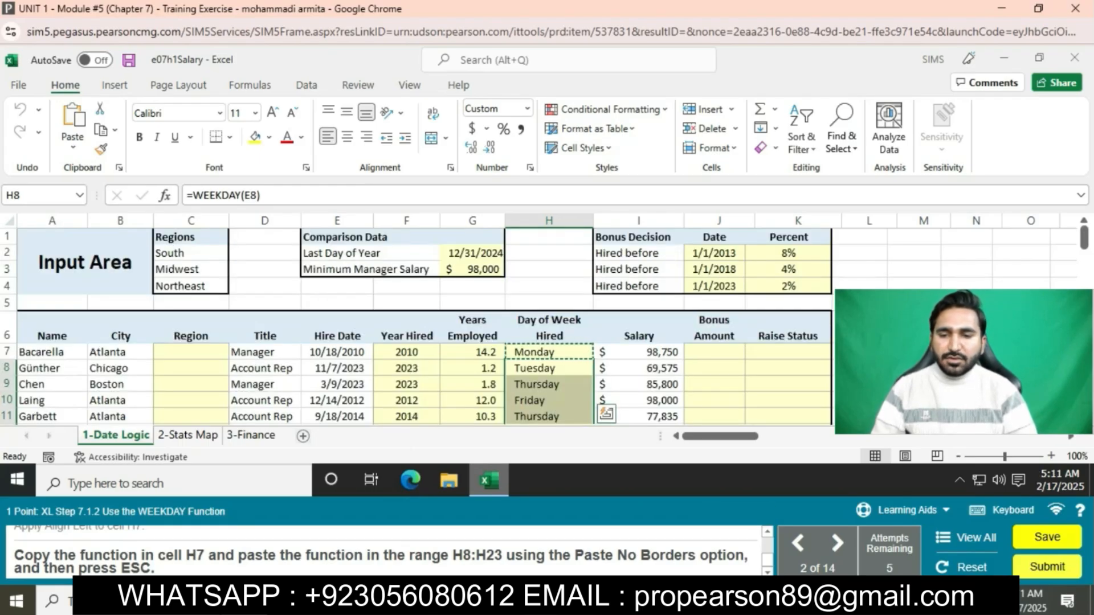
key(Escape)
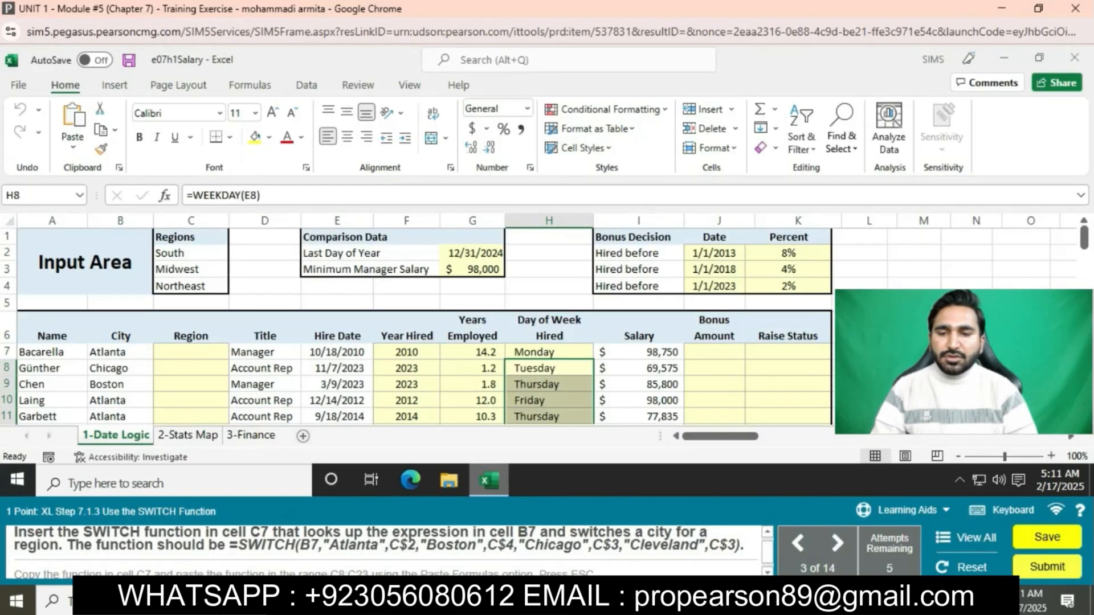
Step: Copy the formula =SWITCH(B7,"Atlanta",C$2,"Boston",C$4,"Chicago",C$3,"Cleveland",C$3) from the exercise instructions into cell C7
drag(231, 545, 619, 546)
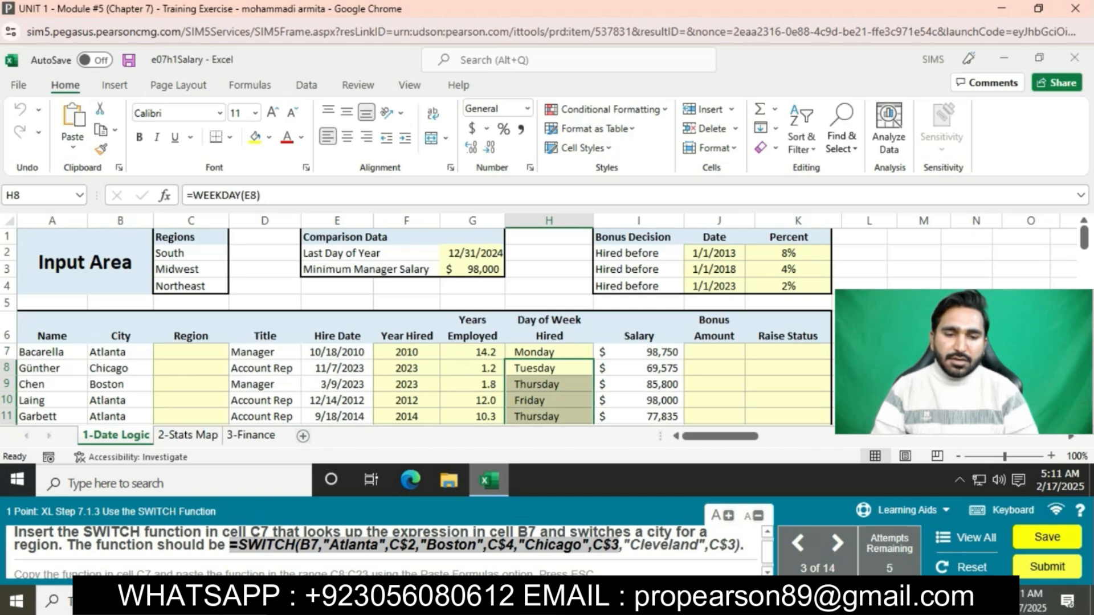
drag(620, 546, 740, 546)
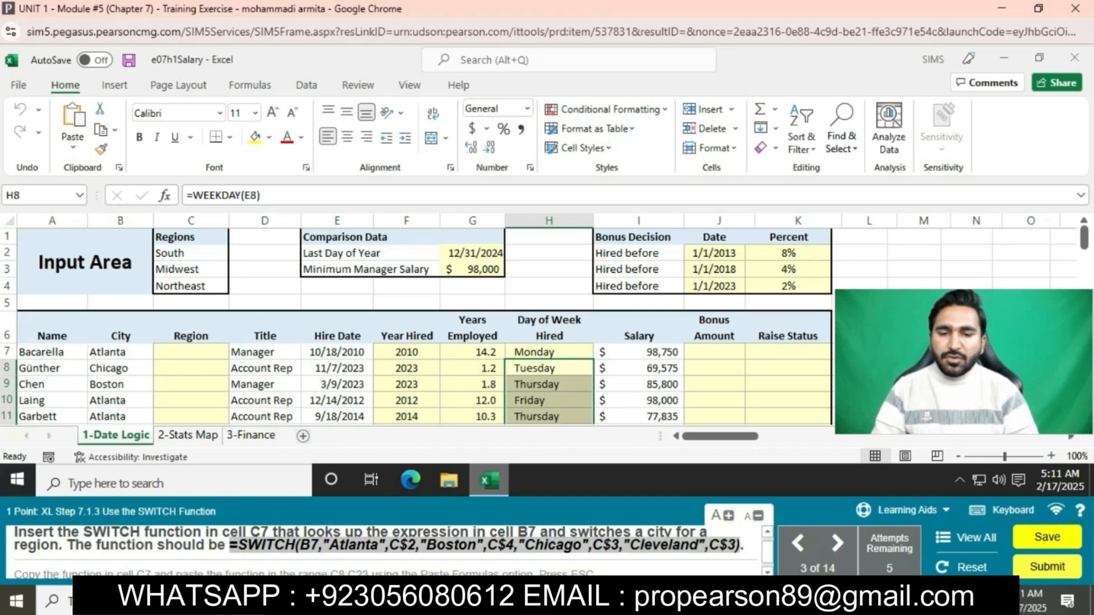
click(191, 353)
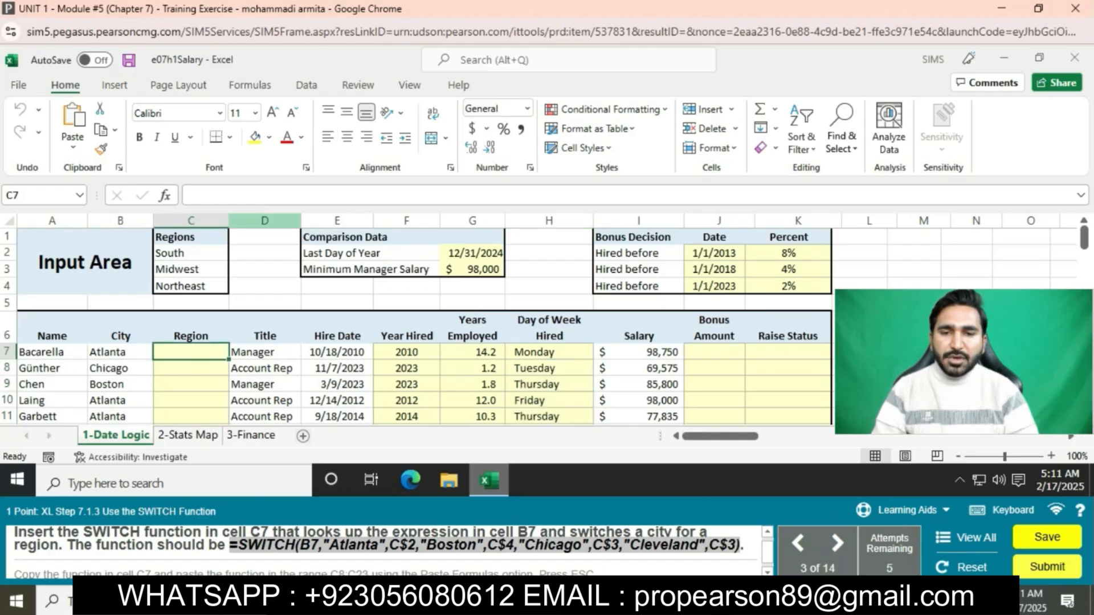
key(ctrl+v)
key(Return)
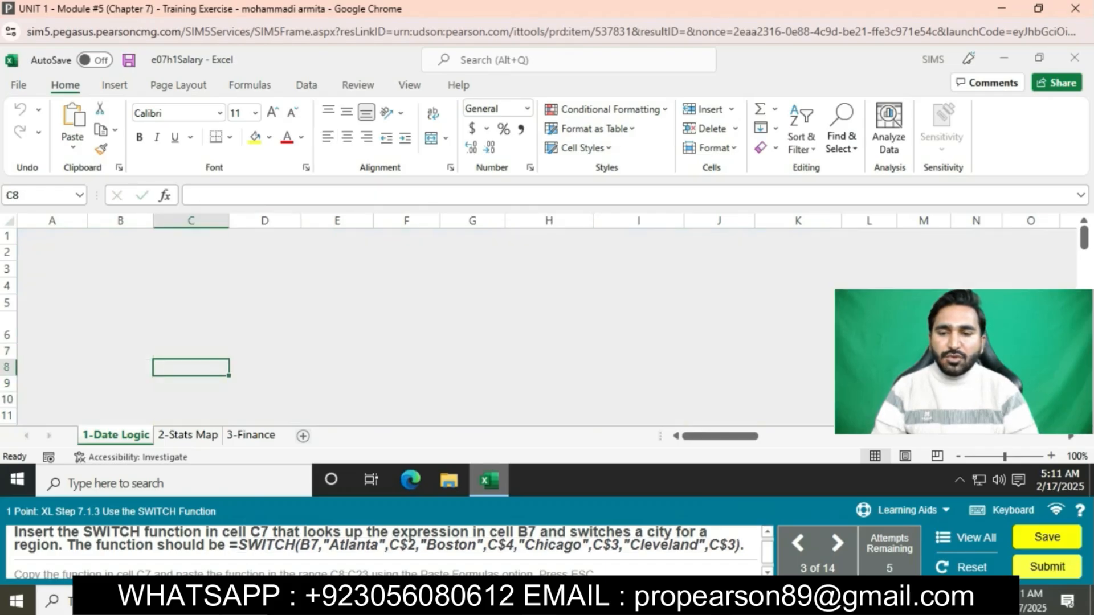
Step: Copy the SWITCH function from C7 into C8:C23 using the Paste Formulas option and clear the copy selection
click(191, 352)
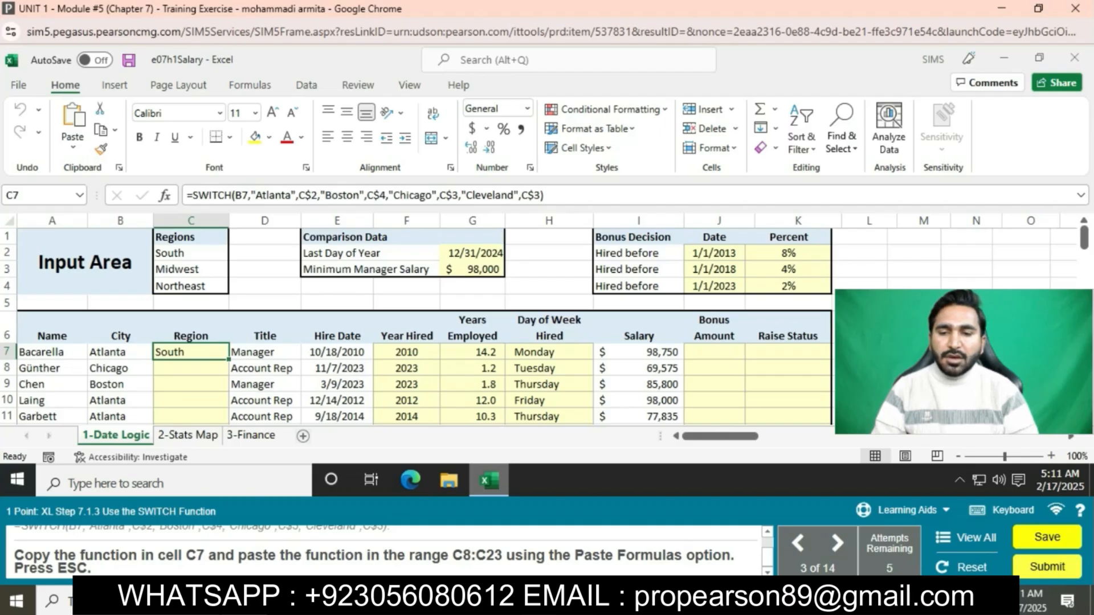
key(ctrl+c)
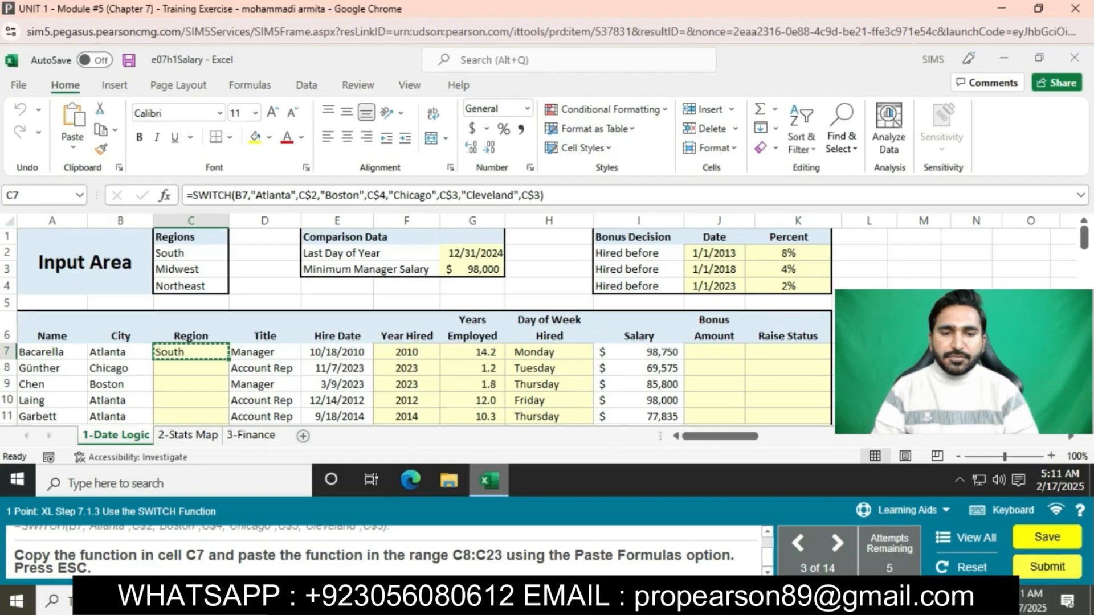
drag(191, 369, 191, 333)
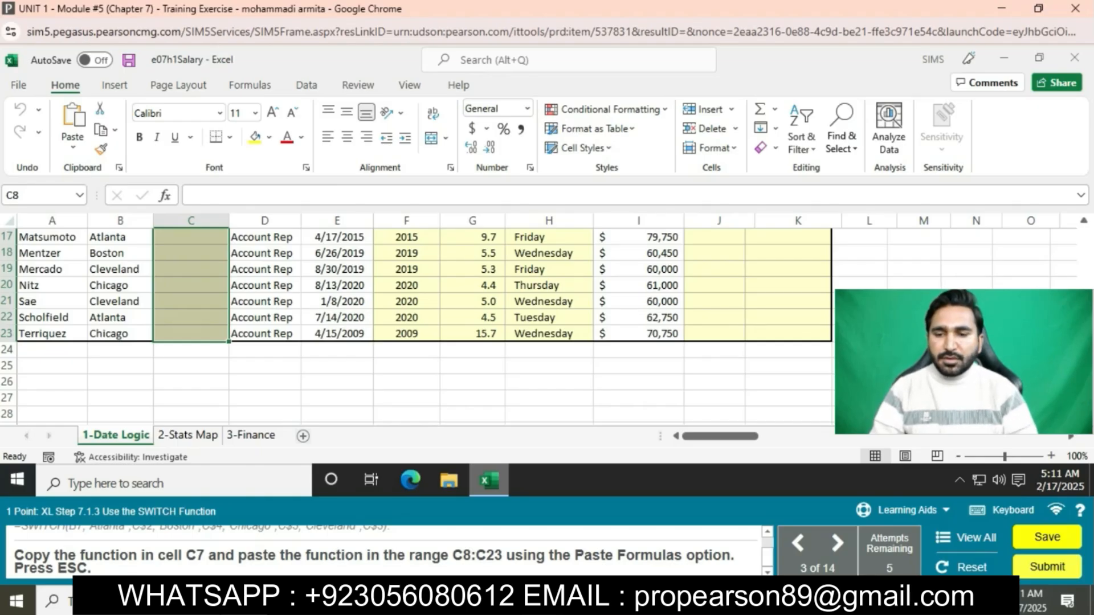
click(73, 147)
click(93, 183)
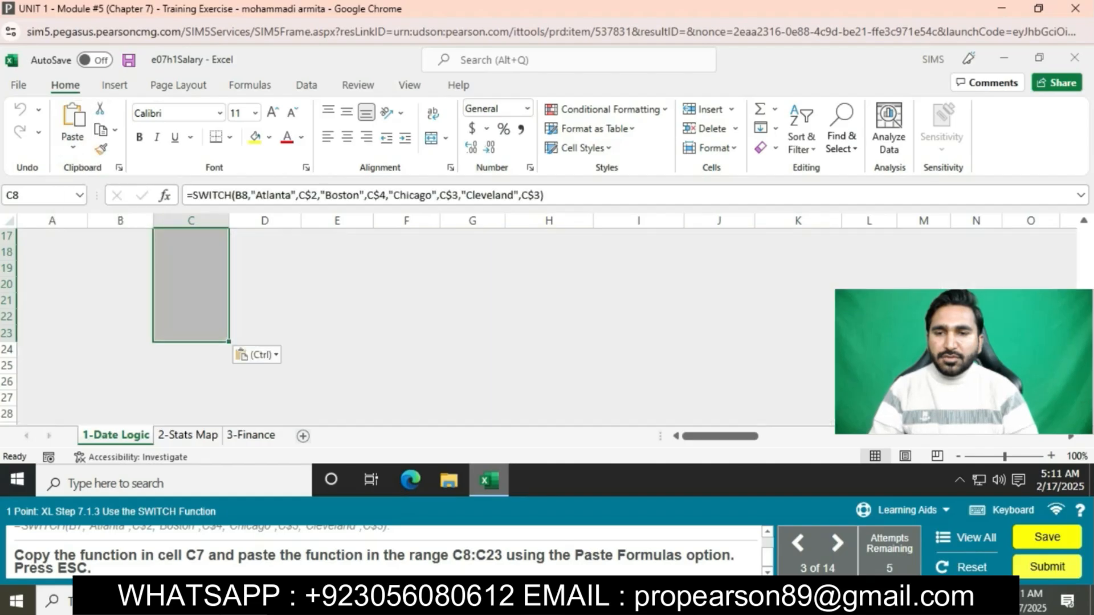
key(Escape)
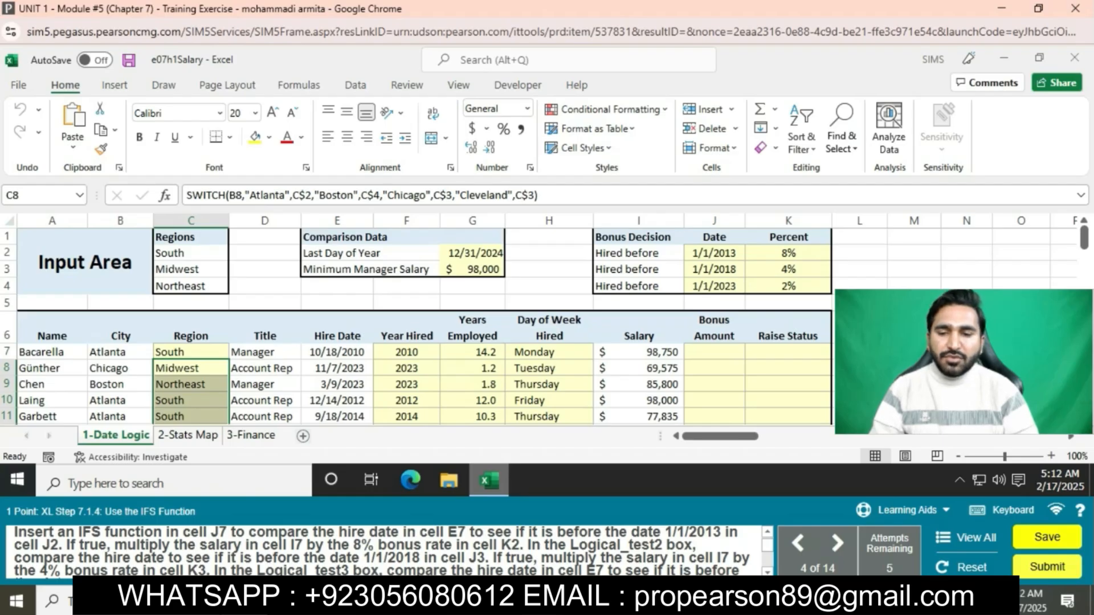
Step: Copy the formula =IFS(E7<J$2,I7*K$2,E7<J$3,I7*K$3,E7<J$4,I7*K$4,TRUE,0) from the exercise instructions into cell J7
scroll(382, 549, down, 3)
scroll(381, 550, down, 3)
scroll(196, 550, up, 1)
drag(197, 564, 596, 540)
scroll(596, 542, up, 5)
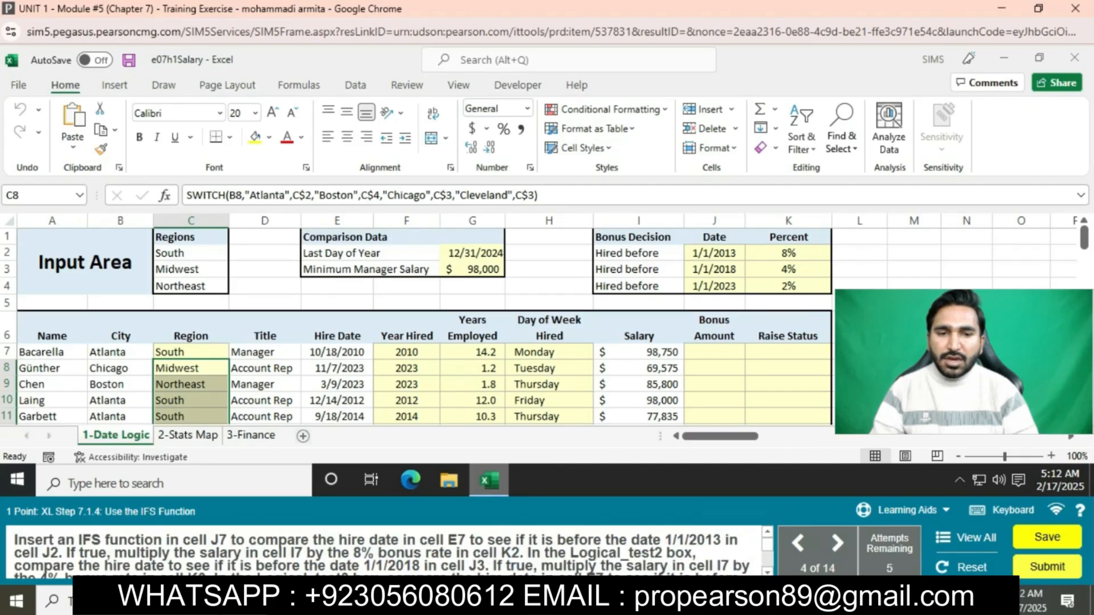
click(714, 352)
key(ctrl+v)
key(Return)
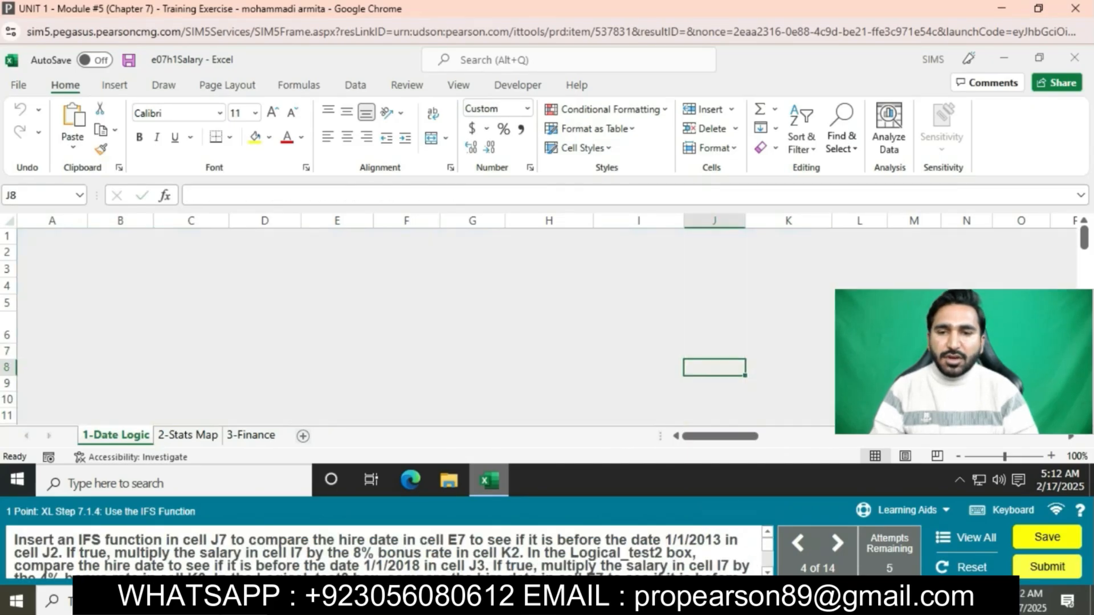
Step: Copy the IFS function from J7 into J8:J23 using the Paste Formulas option and clear the copy selection
click(714, 352)
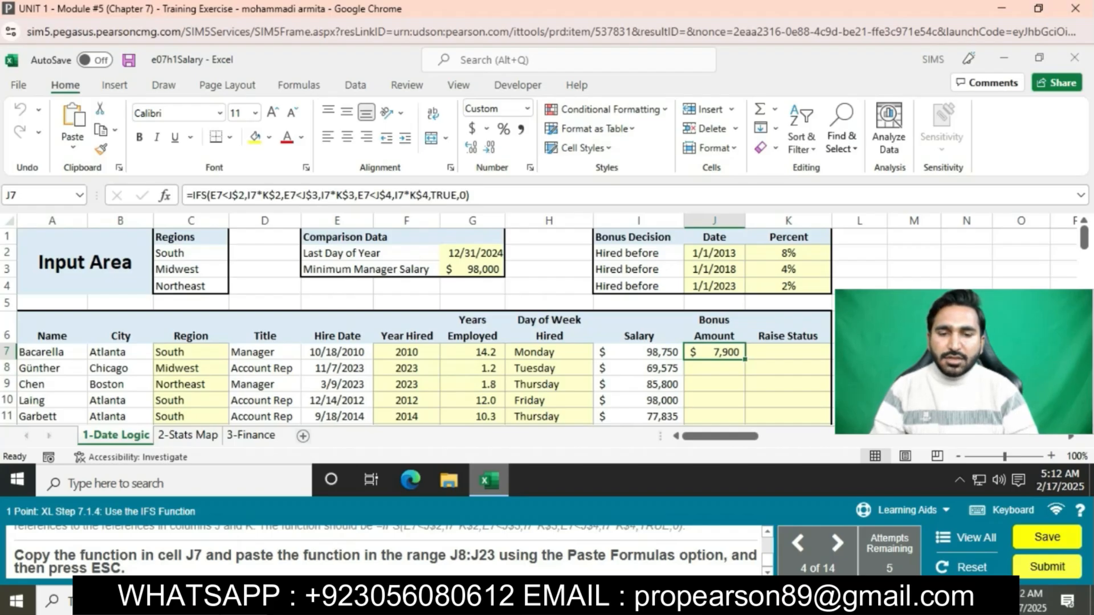
key(ctrl+c)
mouse_move(714, 369)
mouse_down()
mouse_move(714, 439)
mouse_move(714, 368)
mouse_up()
click(72, 146)
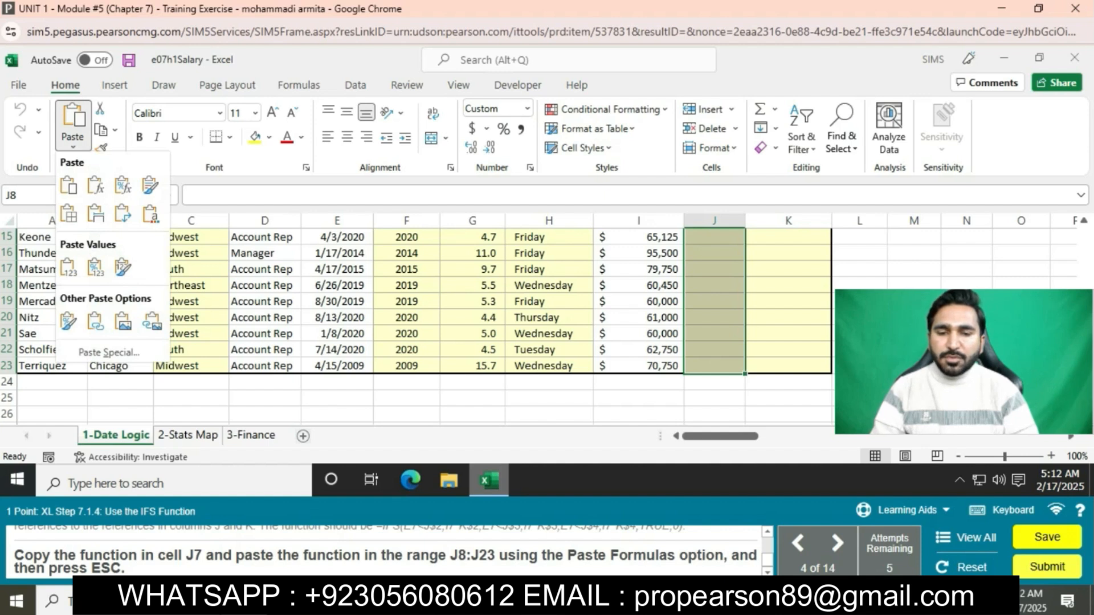
click(95, 185)
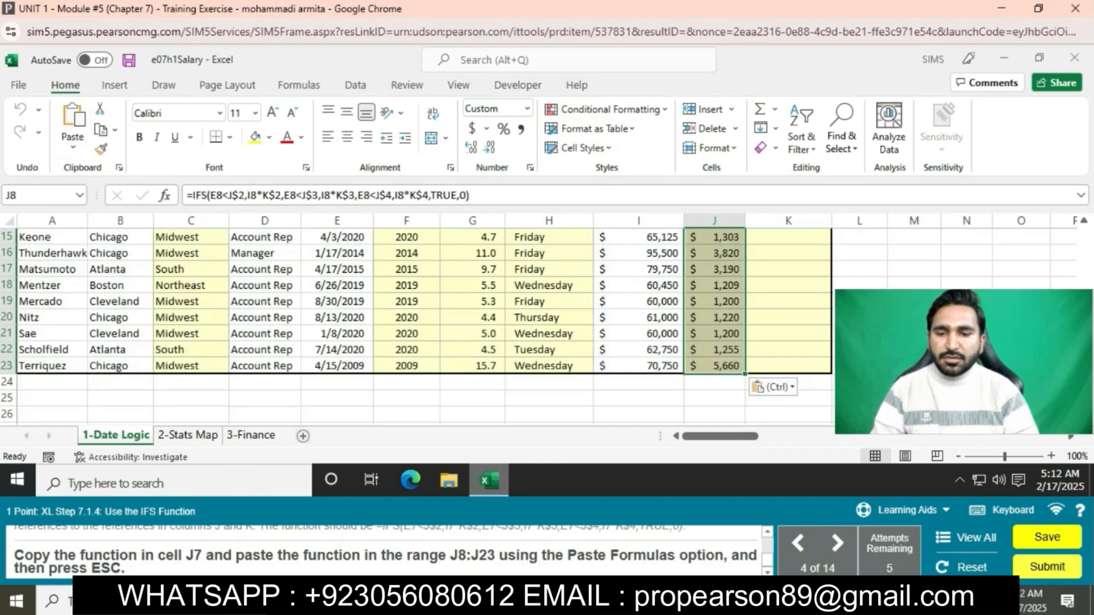
key(Escape)
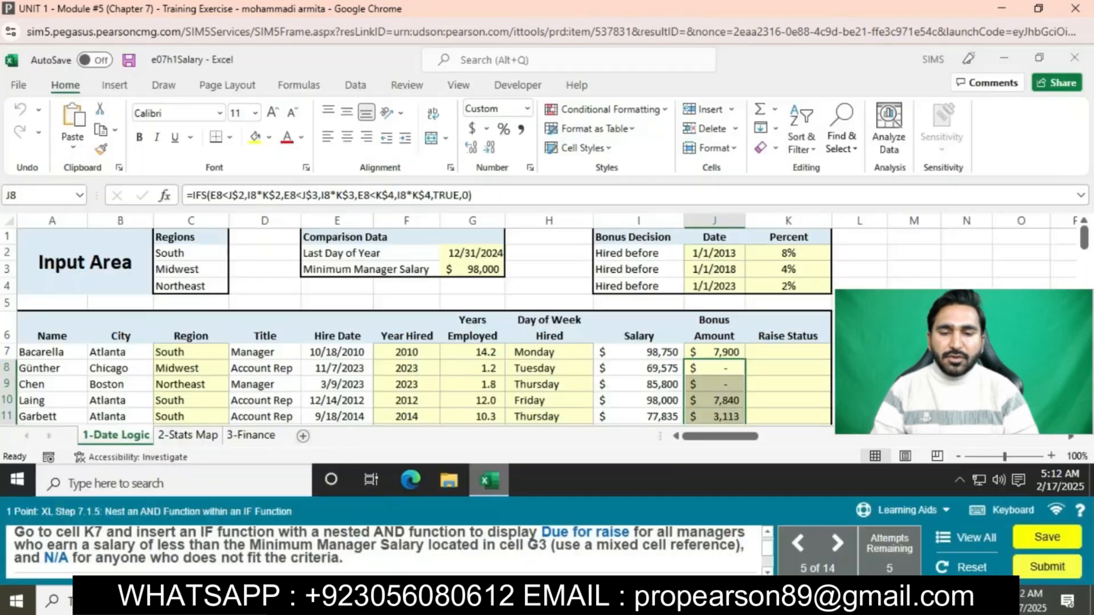
Step: Insert an IF function in cell K7 with the logical test AND(D7="manager",I7<G$3)
click(788, 352)
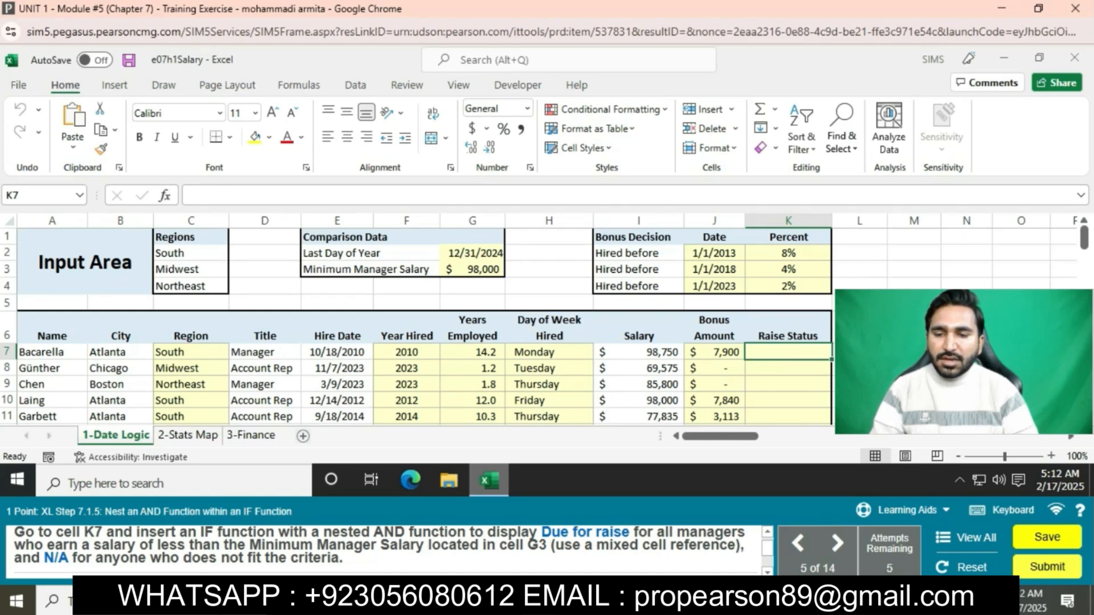
text(=)
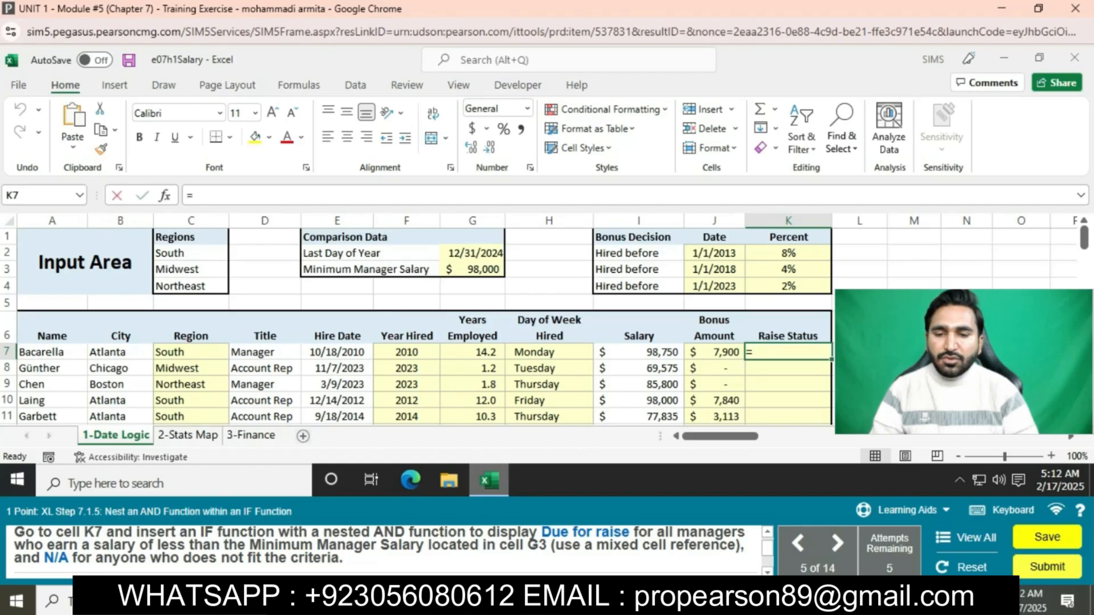
click(298, 85)
click(202, 130)
click(212, 248)
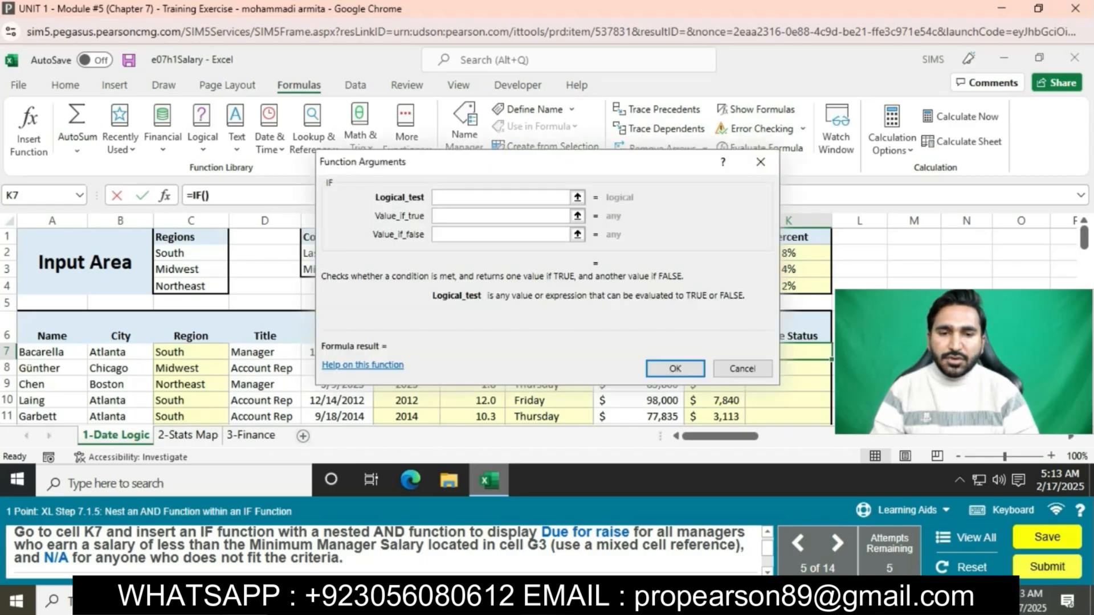
text(A)
key(Down)
key(Down)
key(Down)
key(Return)
key(Tab)
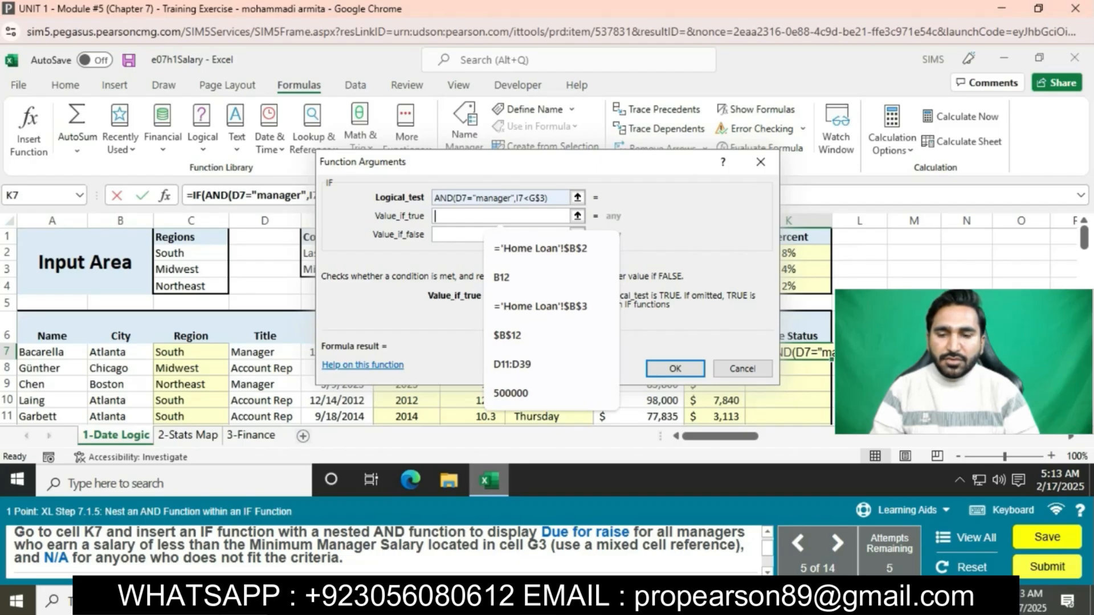
Step: Set the IF function's true value to "Due for raise" and its false value to N/A, and complete the function
text(")
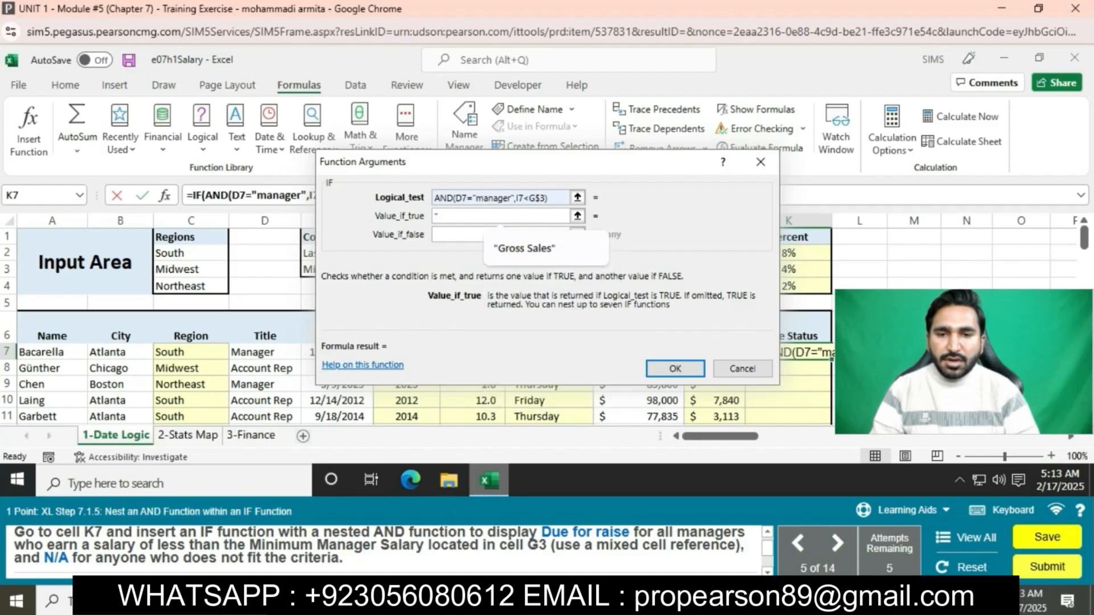
text(Du)
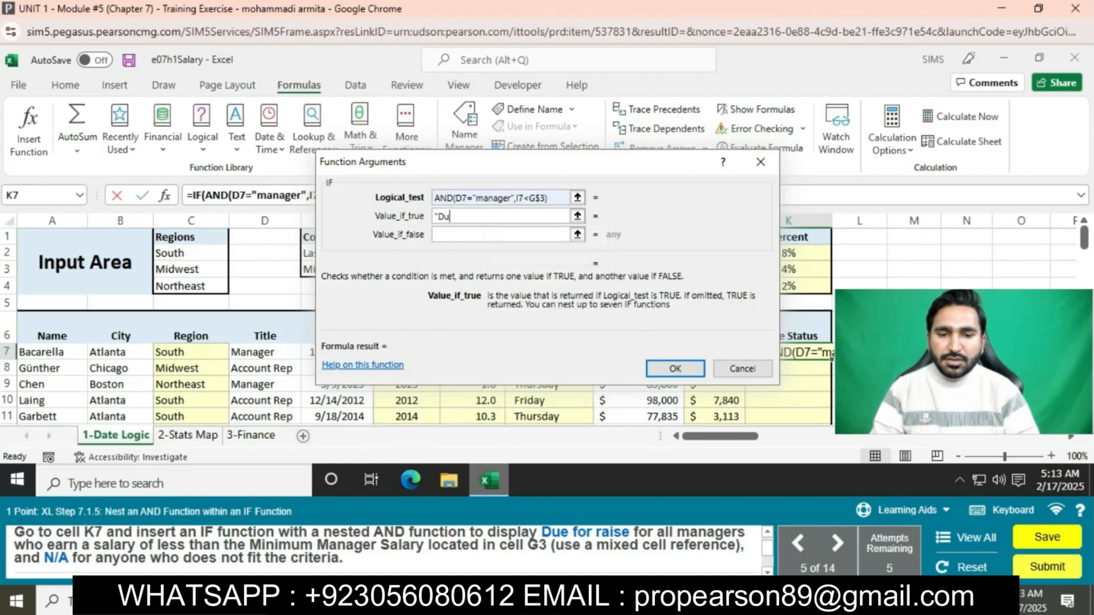
text(e for raise")
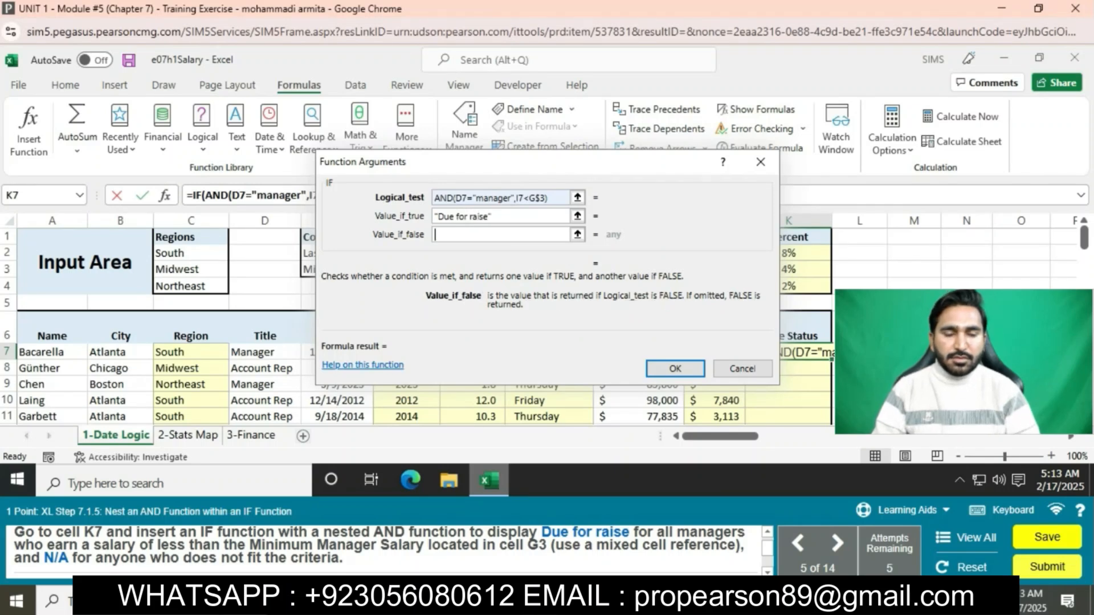
key(Tab)
text(N/)
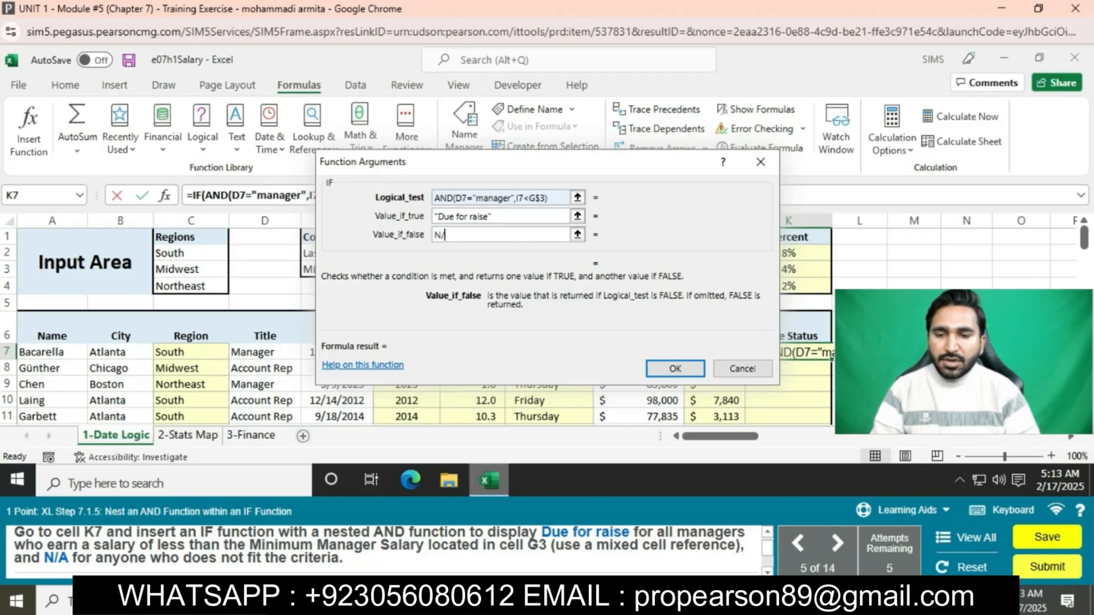
text(A)
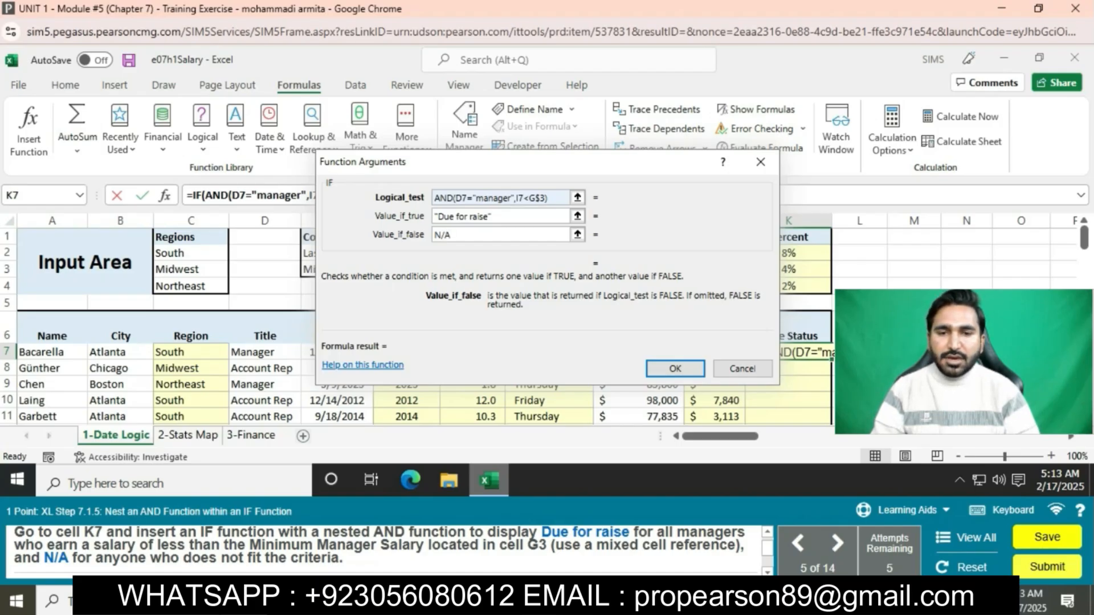
key(Return)
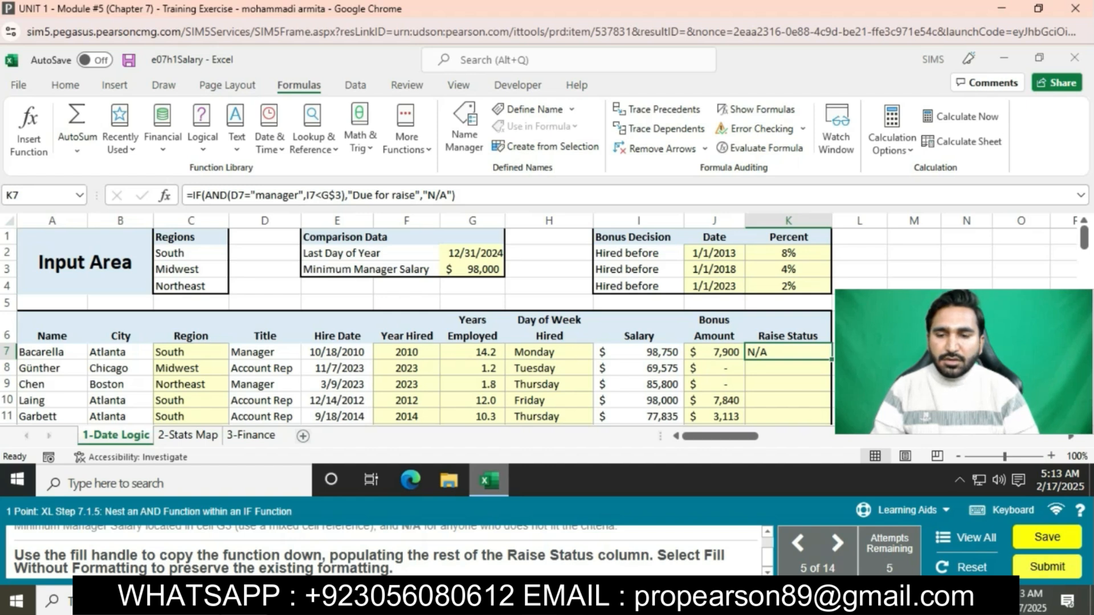
Step: Fill the IF function from K7 down through K23 without formatting
drag(832, 360, 830, 336)
click(841, 352)
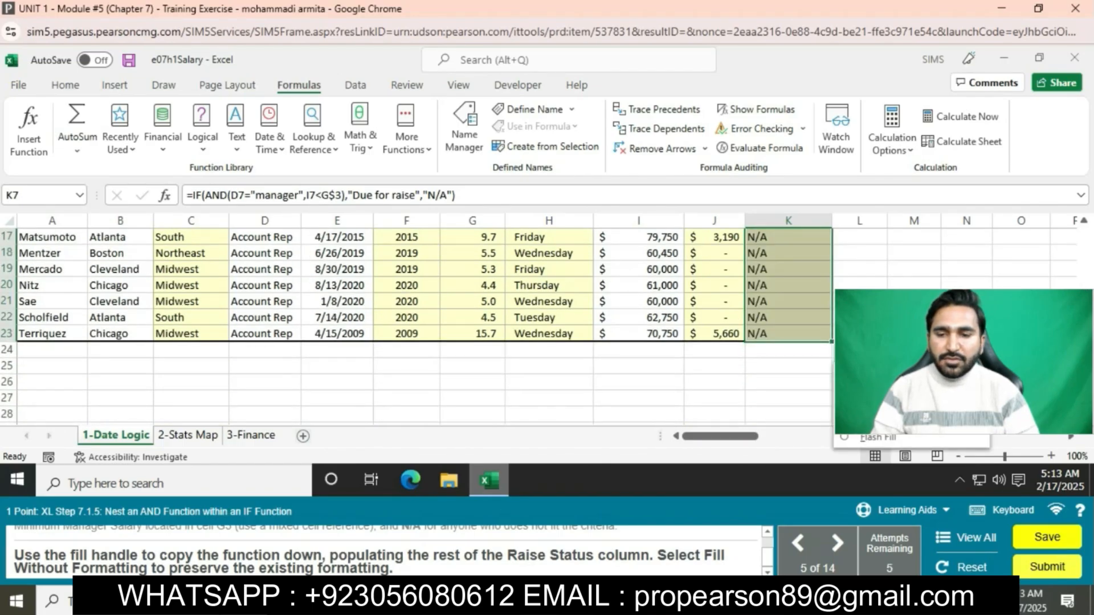
click(909, 420)
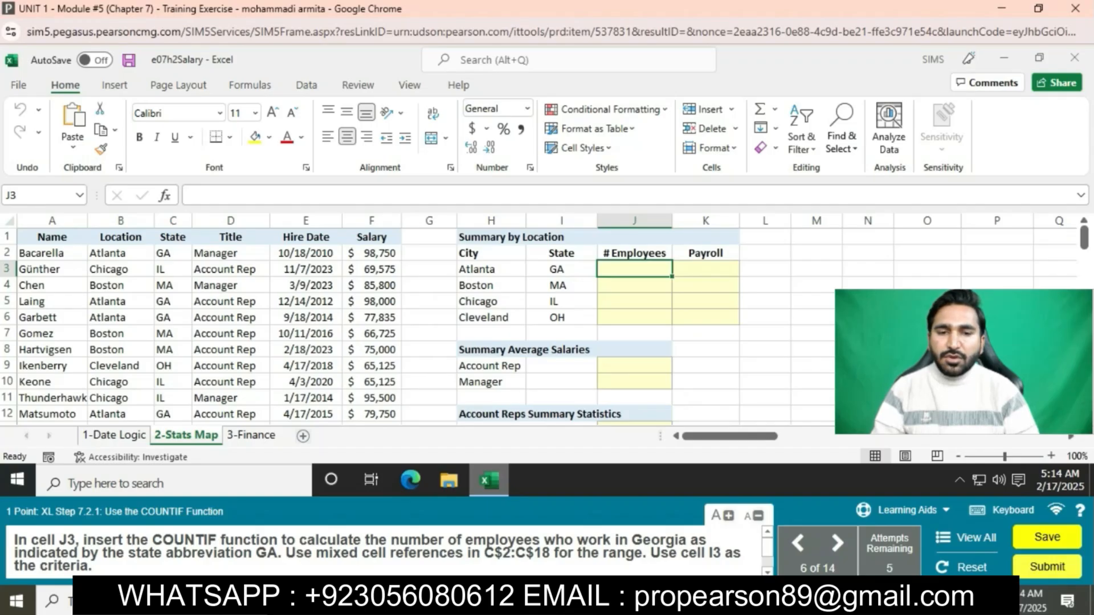
Step: Enter =COUNTIF(C$2:C$18,I3) in cell J3 of the 2-Stats Map worksheet and fill it down through J6
text(=COUNT)
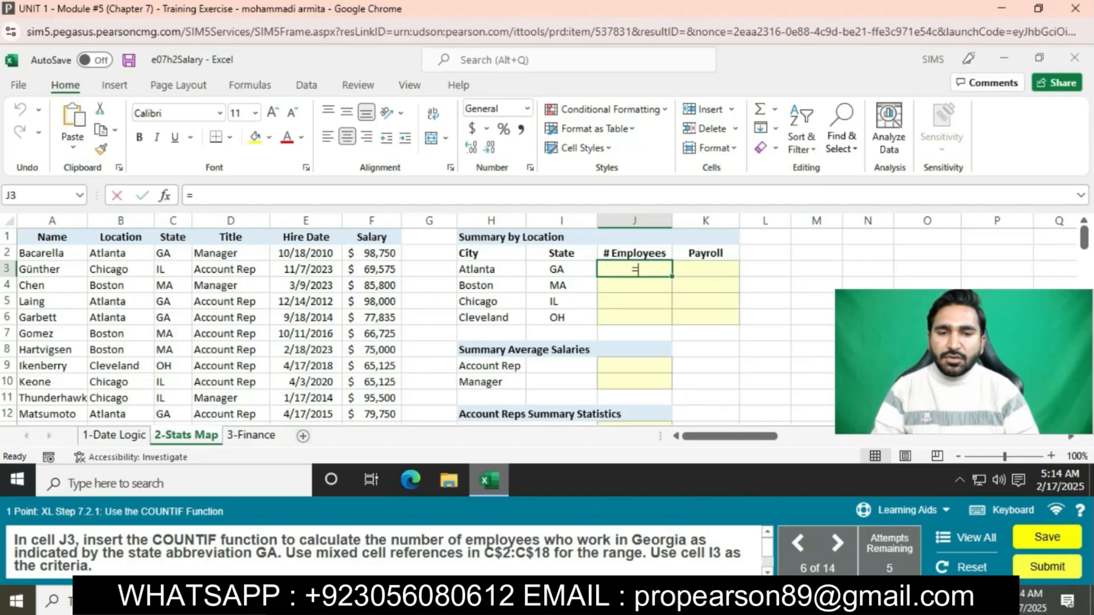
key(Down)
key(Down)
key(Down)
key(Tab)
text(C$2)
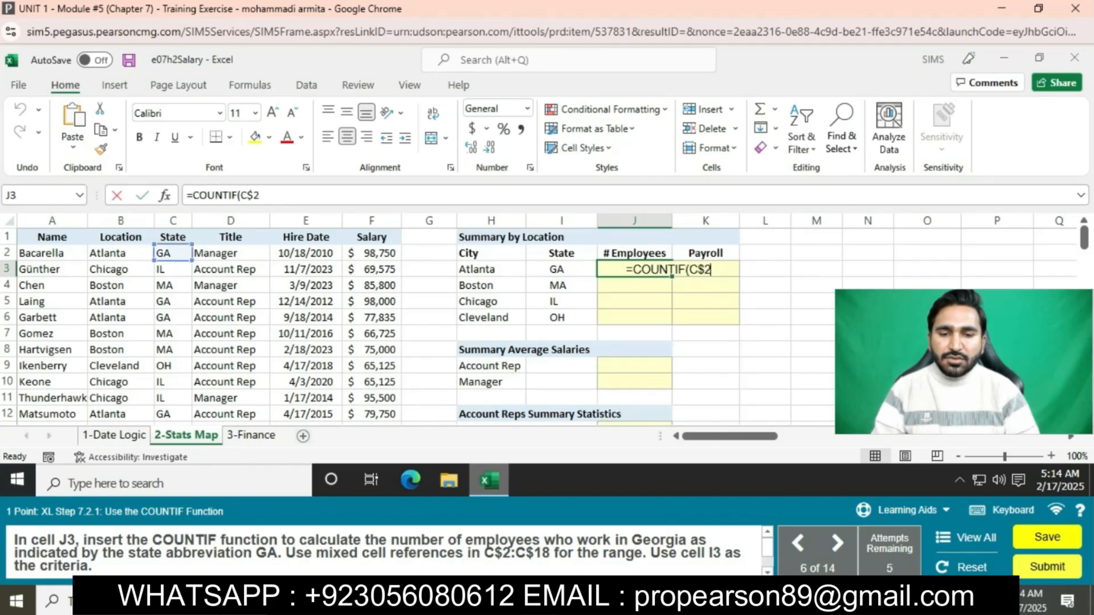
text(:C$18)
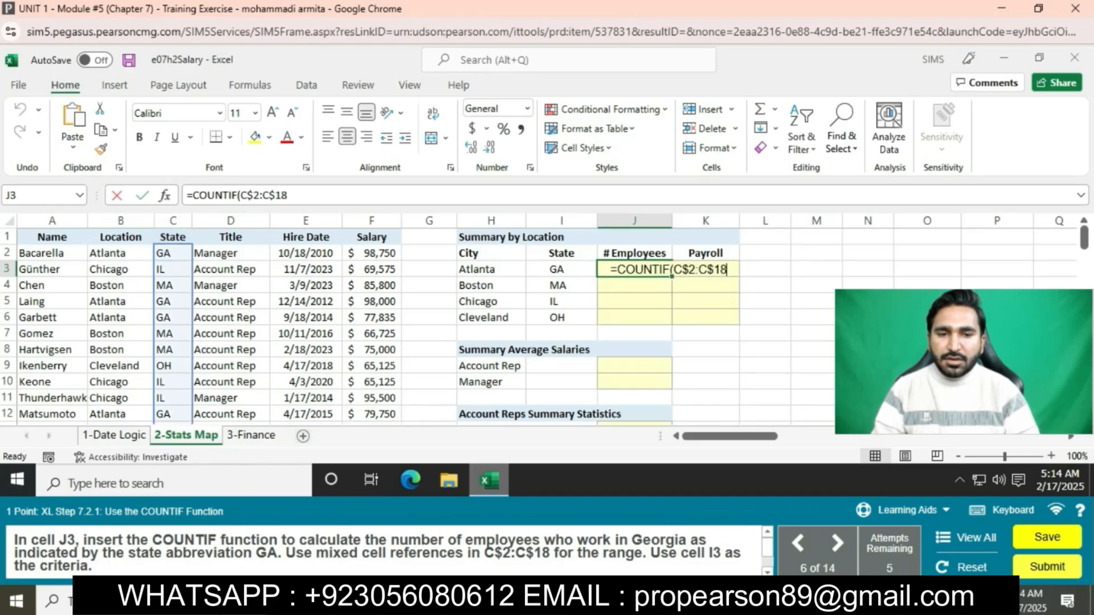
text(,I3))
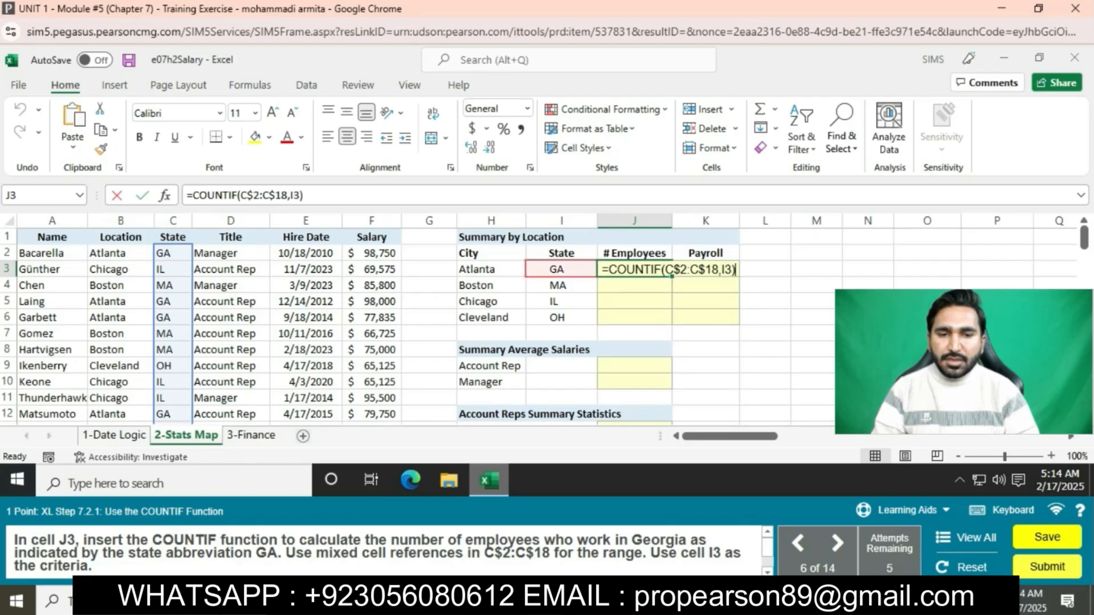
key(Return)
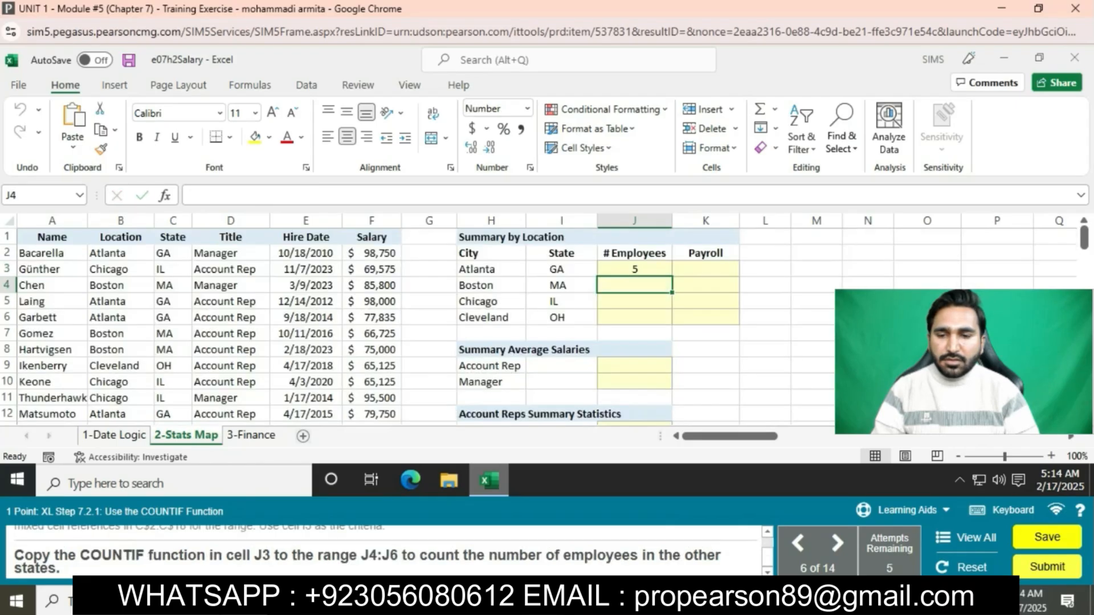
click(634, 268)
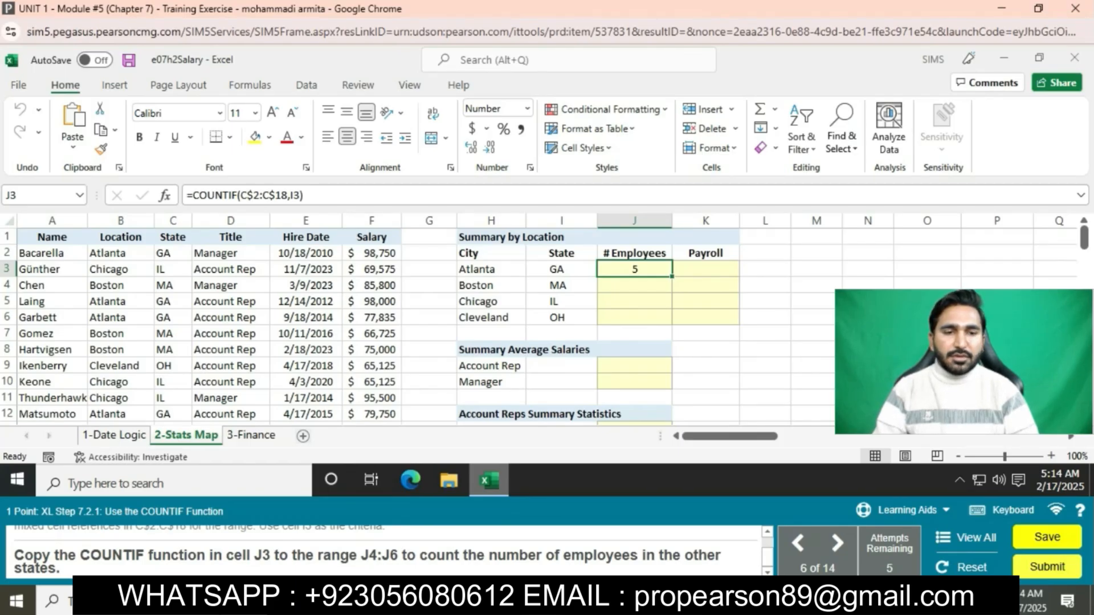
drag(672, 277, 670, 321)
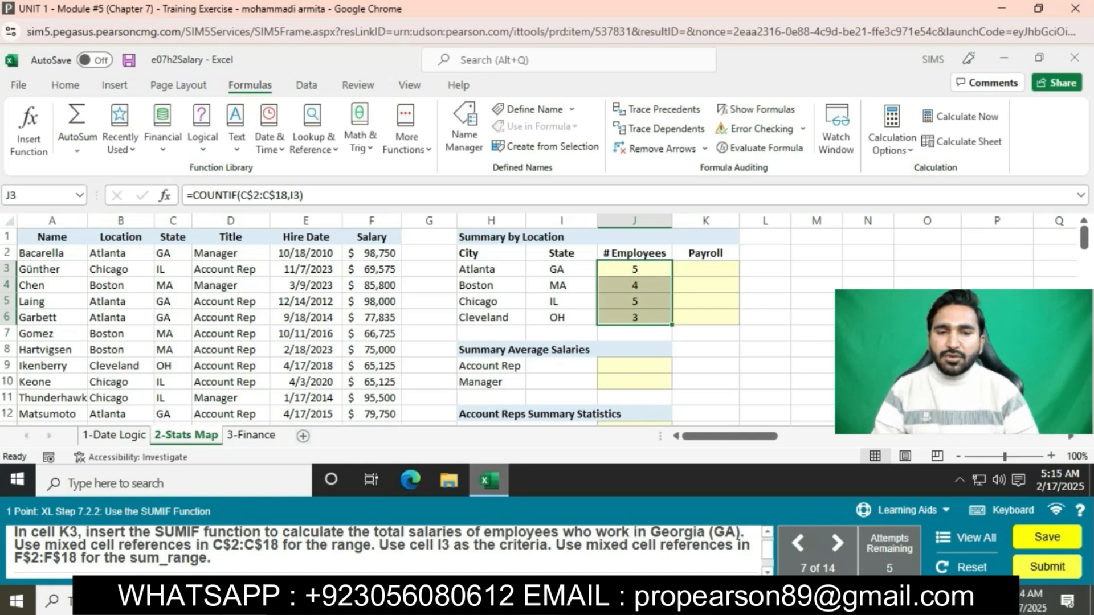
Step: Enter =SUMIF(C$2:C$18,I3,F$2:F$18) in cell K3 and fill it down through K6
click(706, 269)
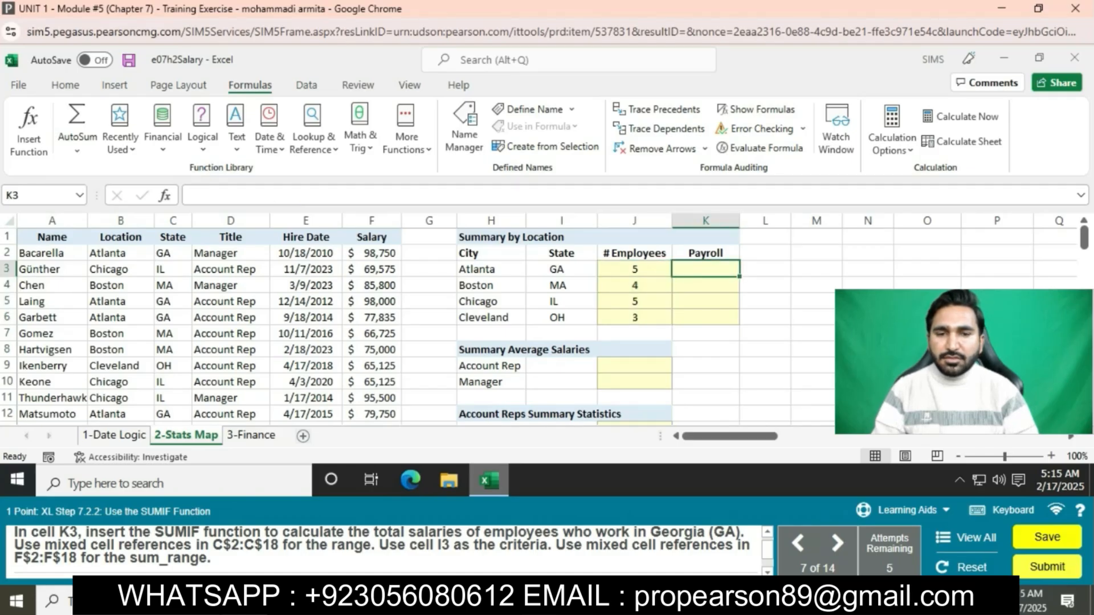
text(=SUMIF)
text((C$)
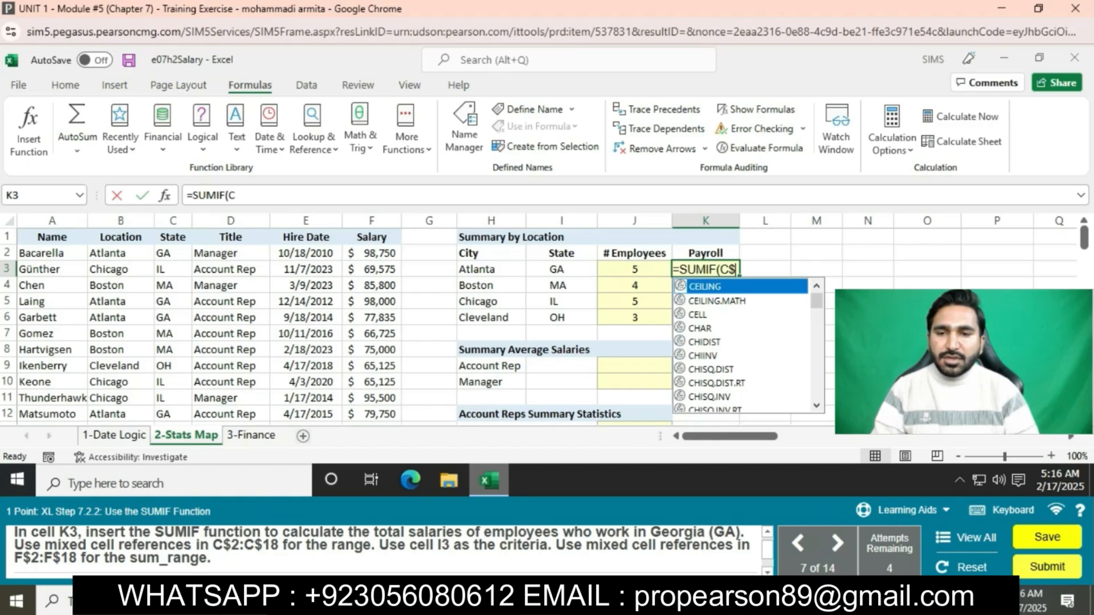
text(2:C)
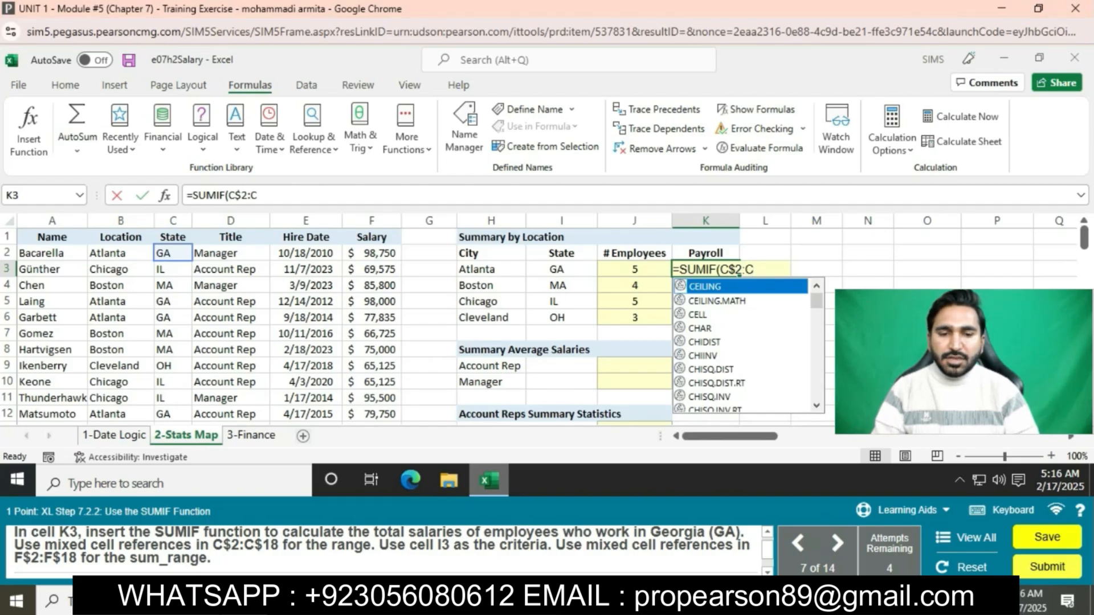
text($18)
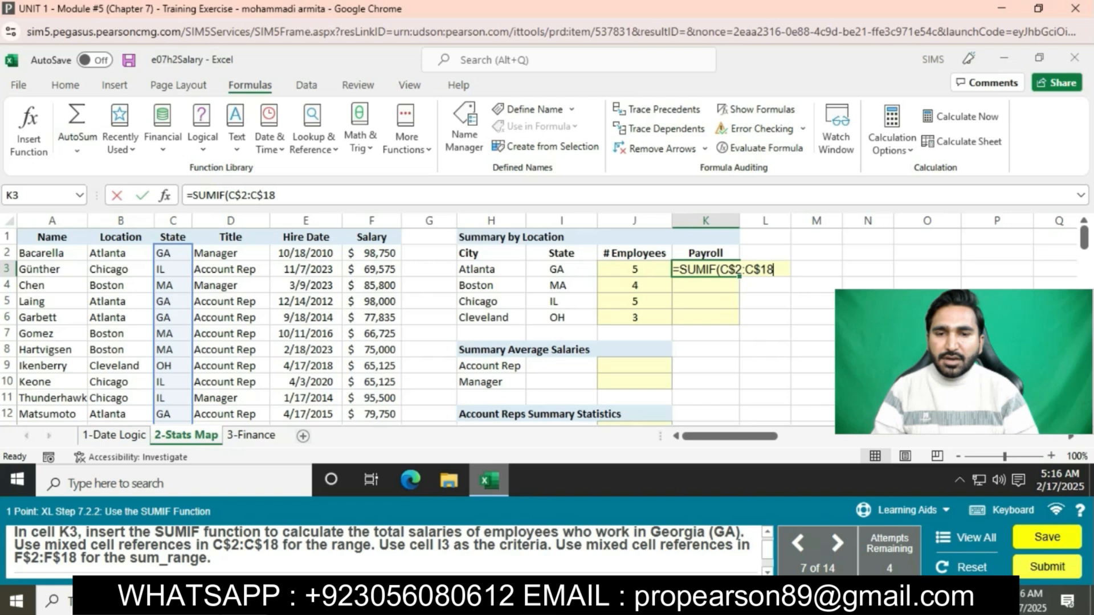
text(,I3,)
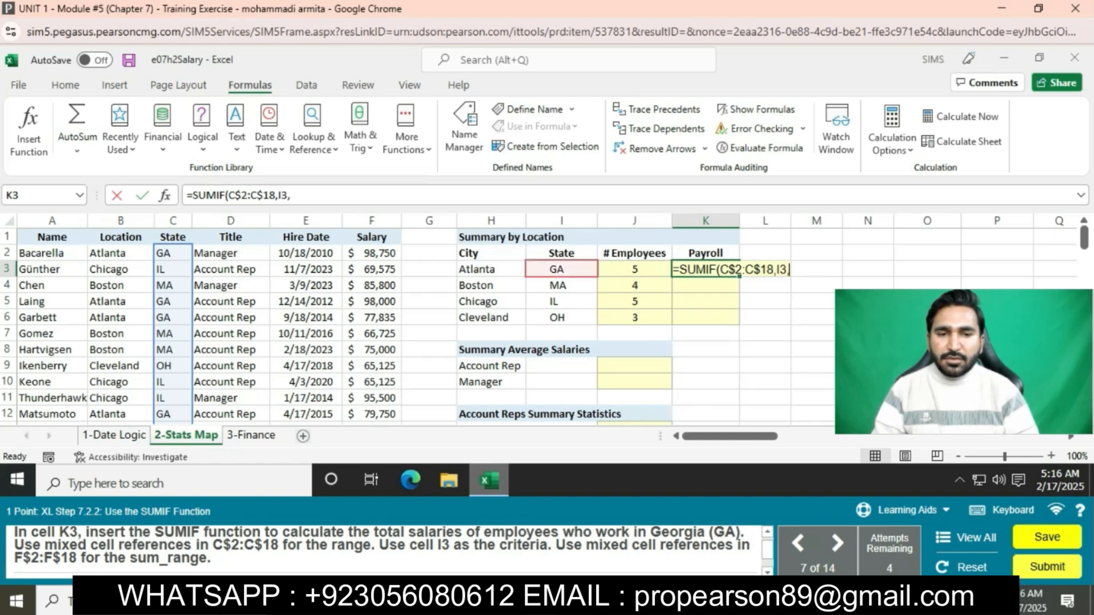
text(F$2:F$18))
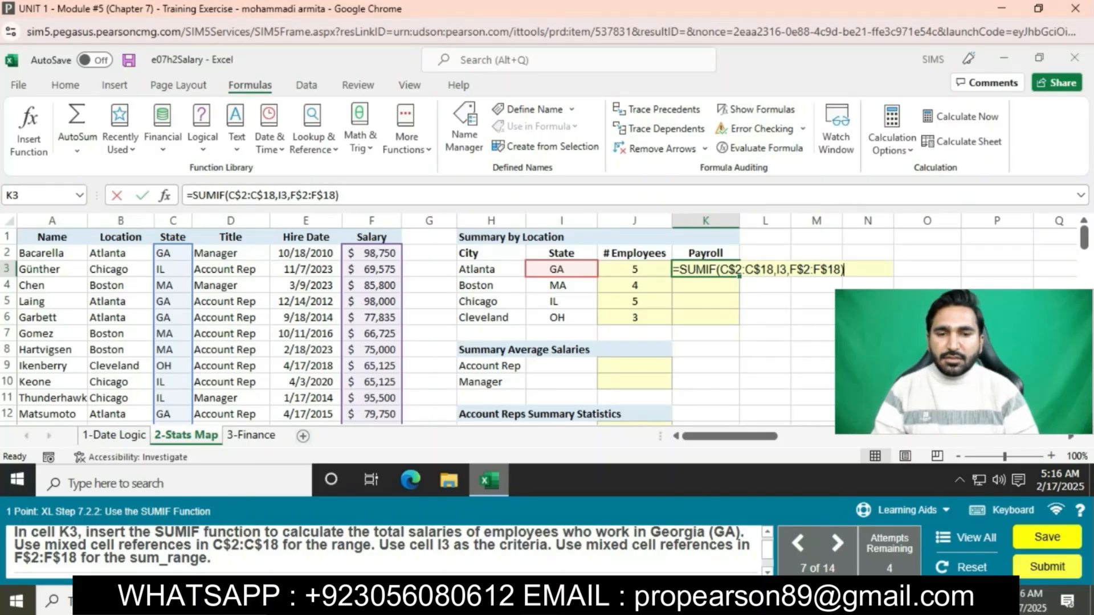
key(Return)
click(705, 270)
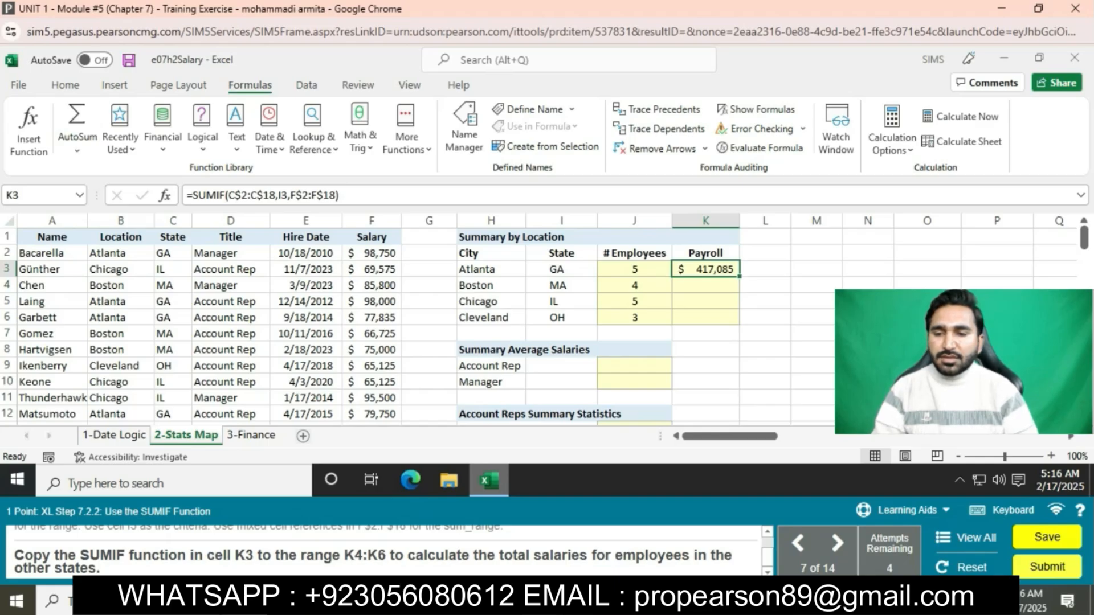
drag(739, 277, 739, 323)
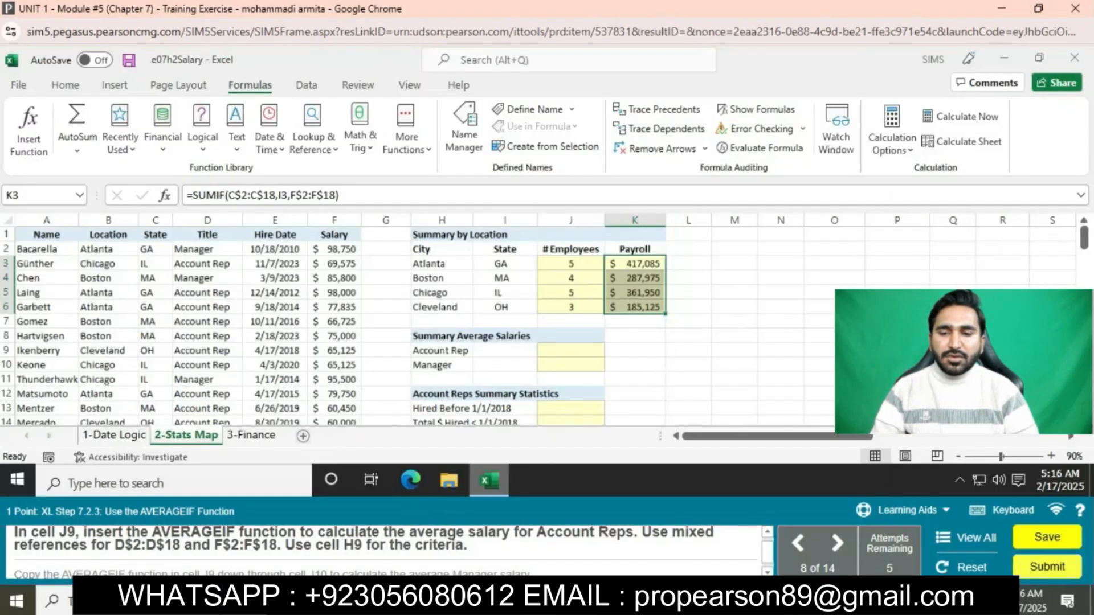
Step: Enter =AVERAGEIF(D$2:D$18,H9,F$2:F$18) in cell J9 and copy it down to J10
click(571, 351)
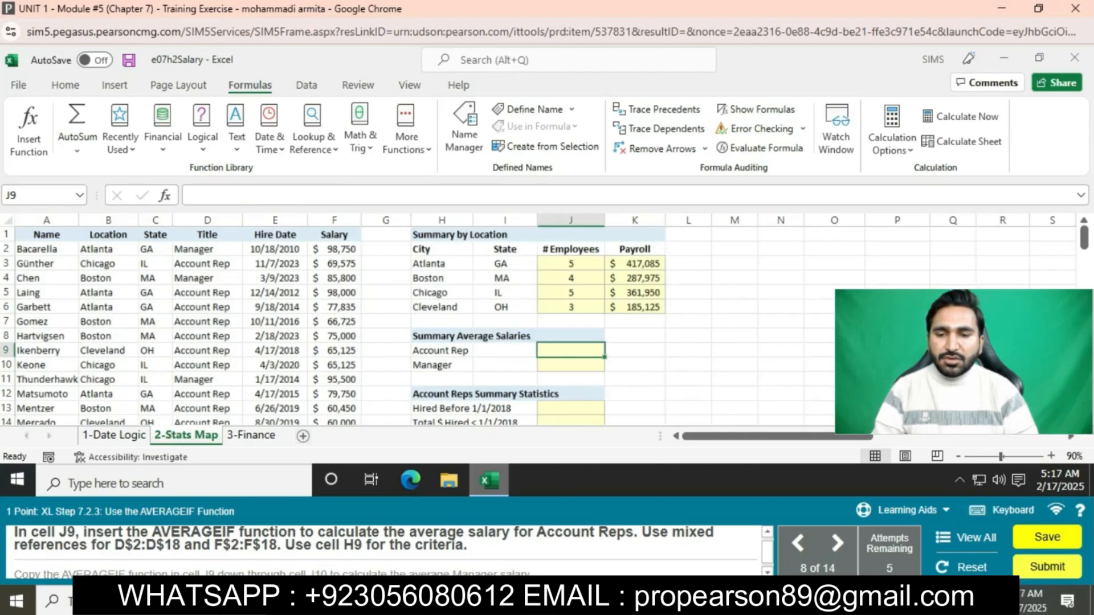
text(=)
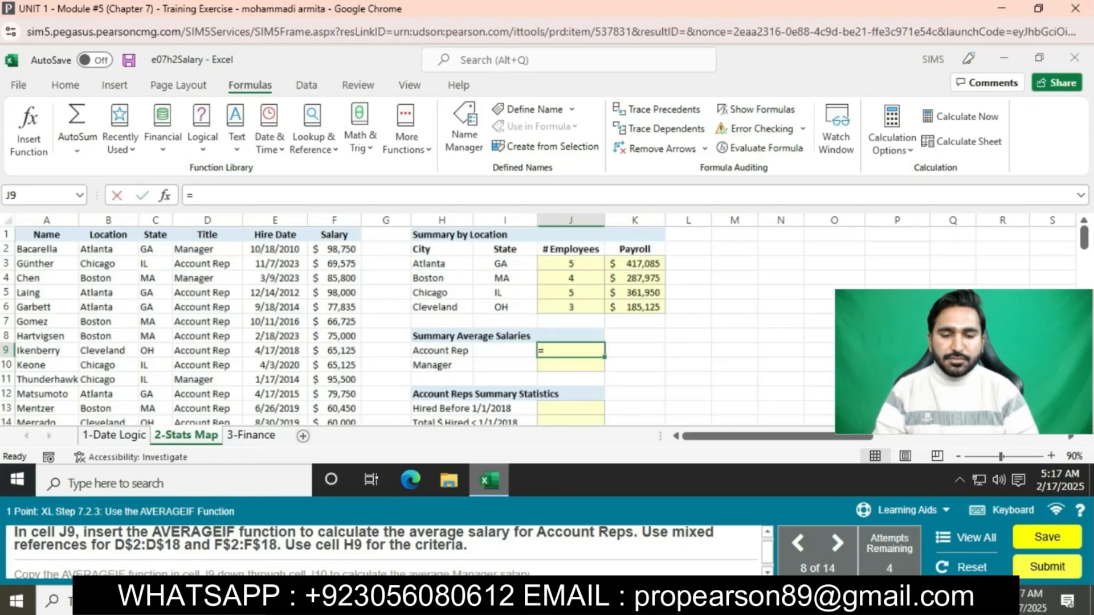
text(AVERAGEIF(D$)
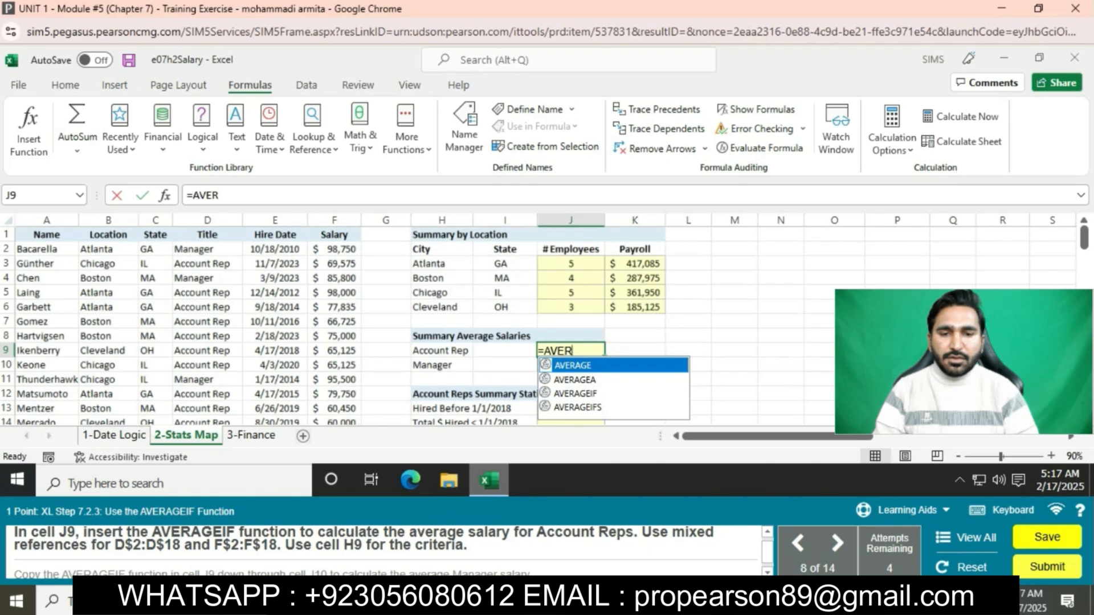
text(2)
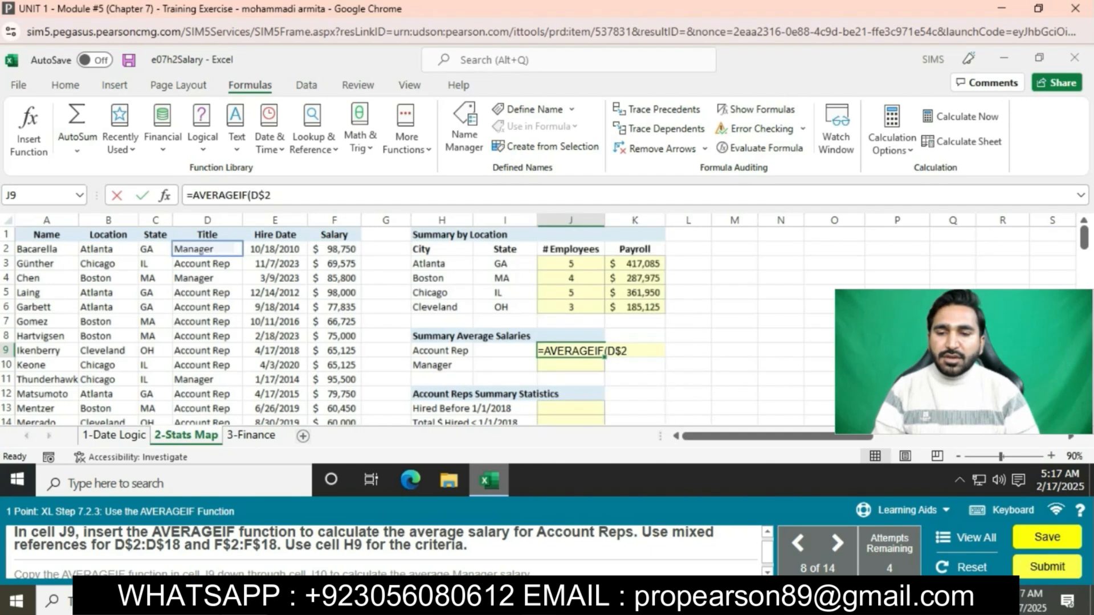
text(:D$18)
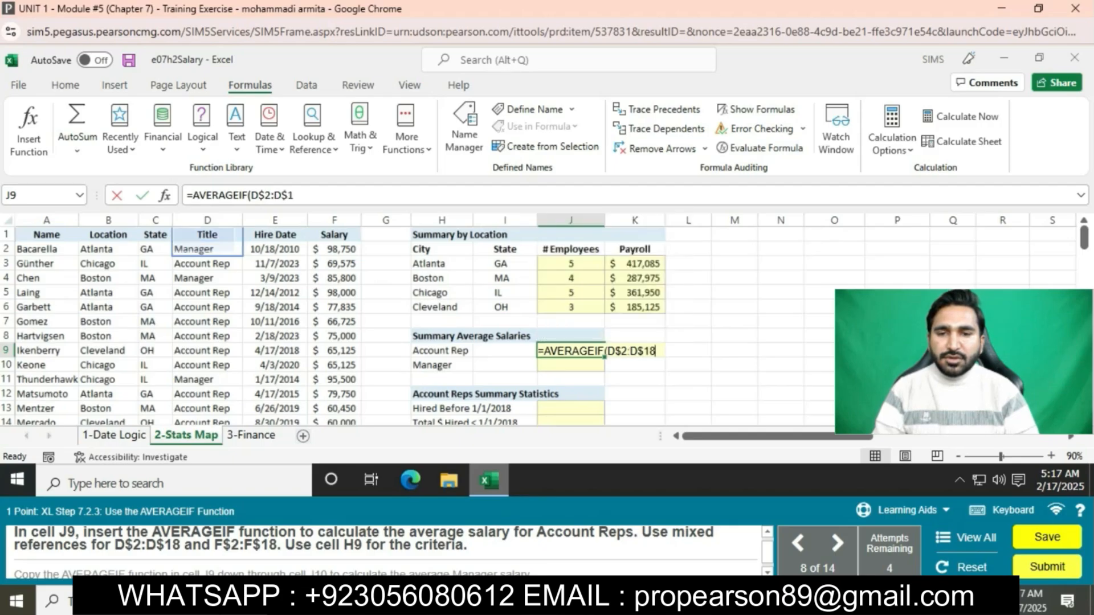
text(,H9)
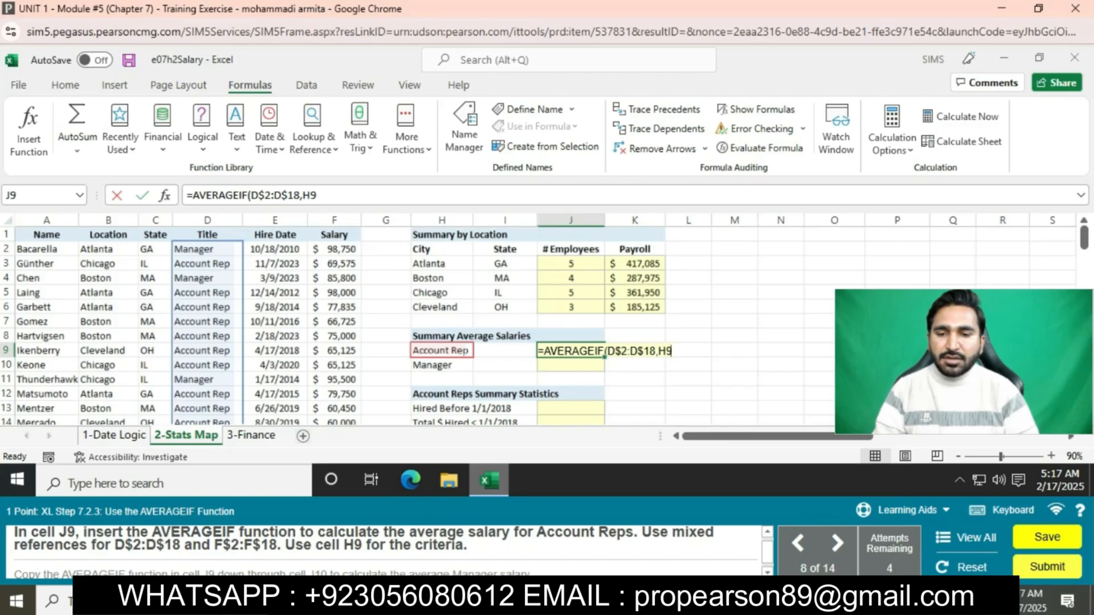
text(,F$)
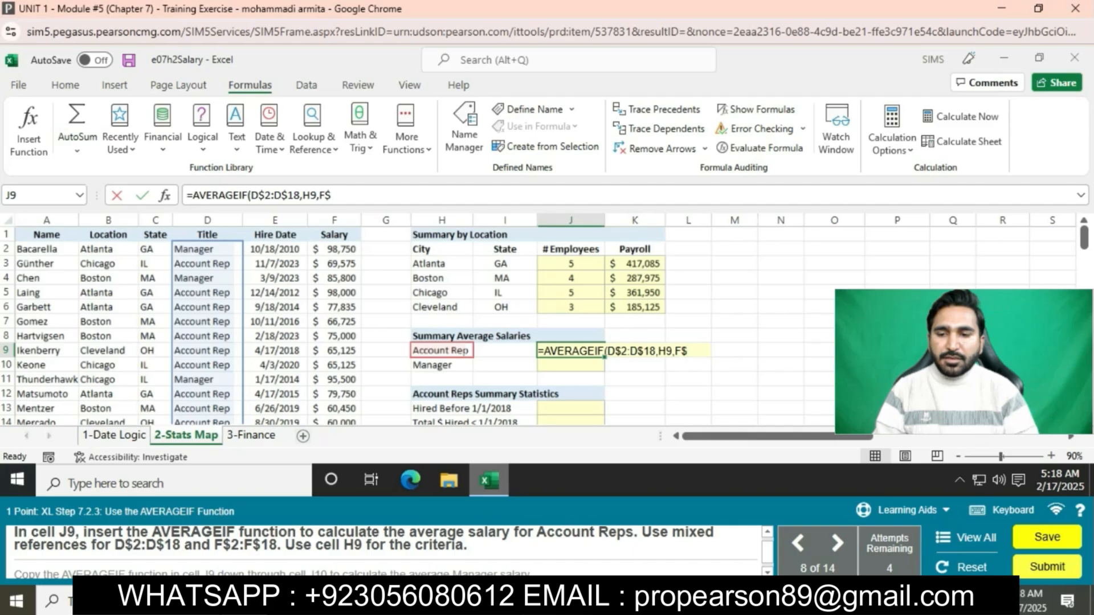
text(2:F)
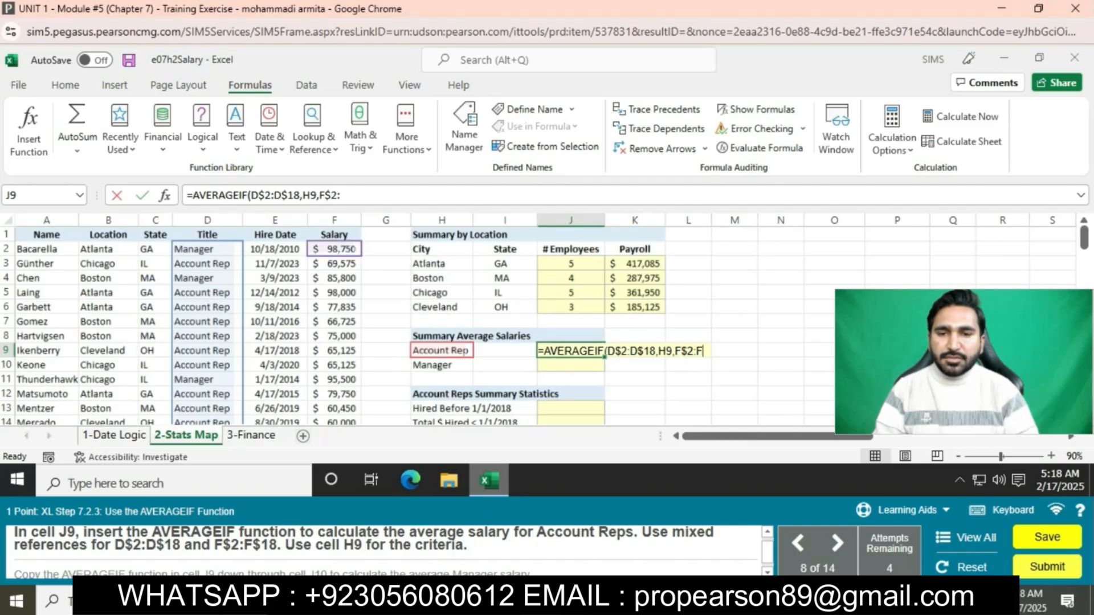
text($18))
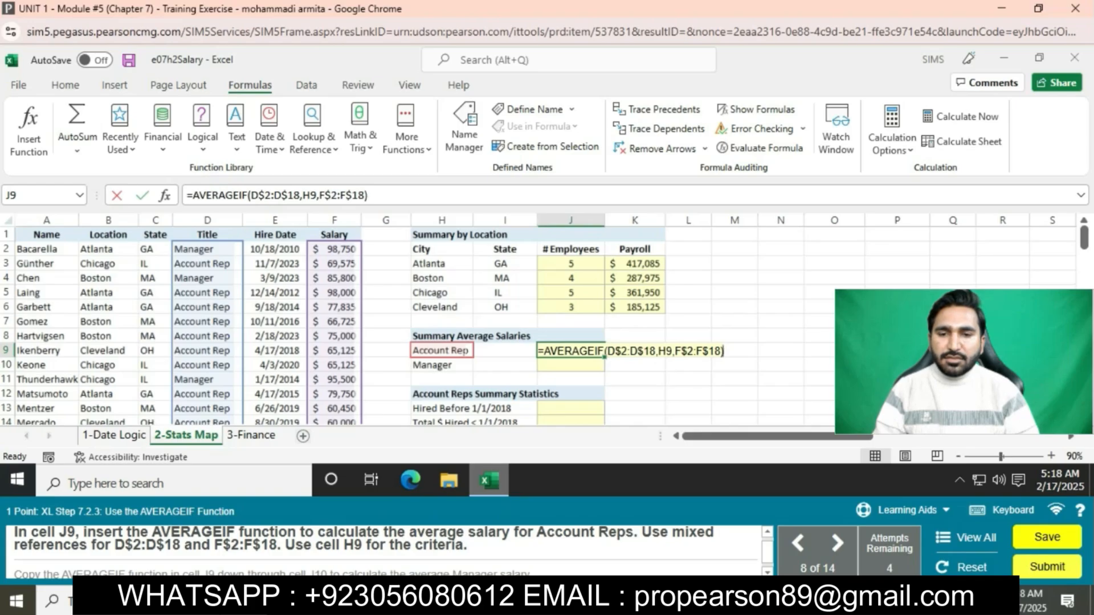
key(Return)
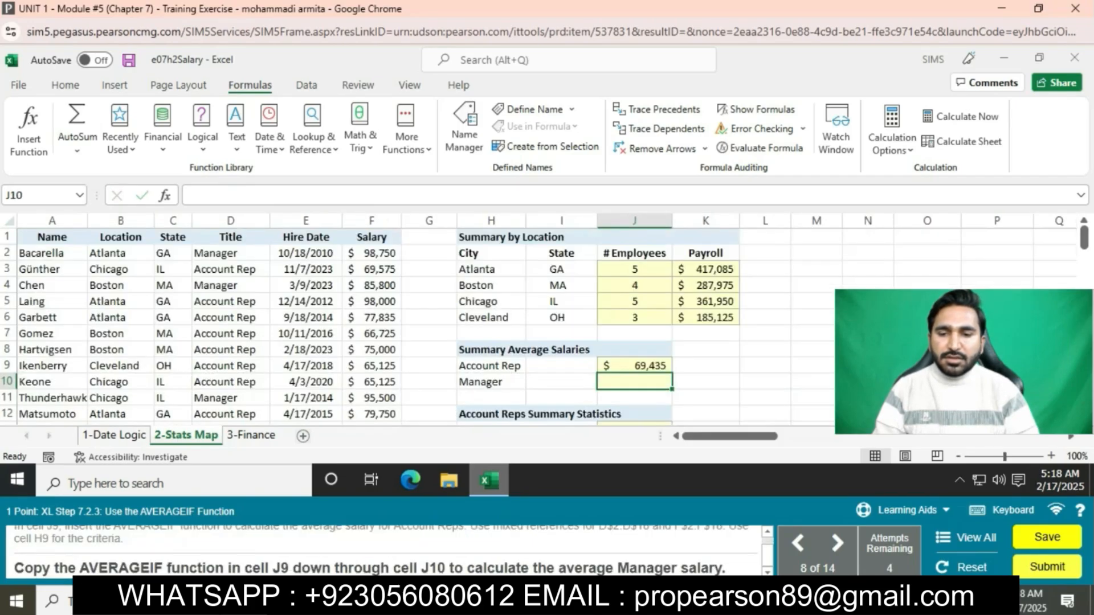
click(634, 365)
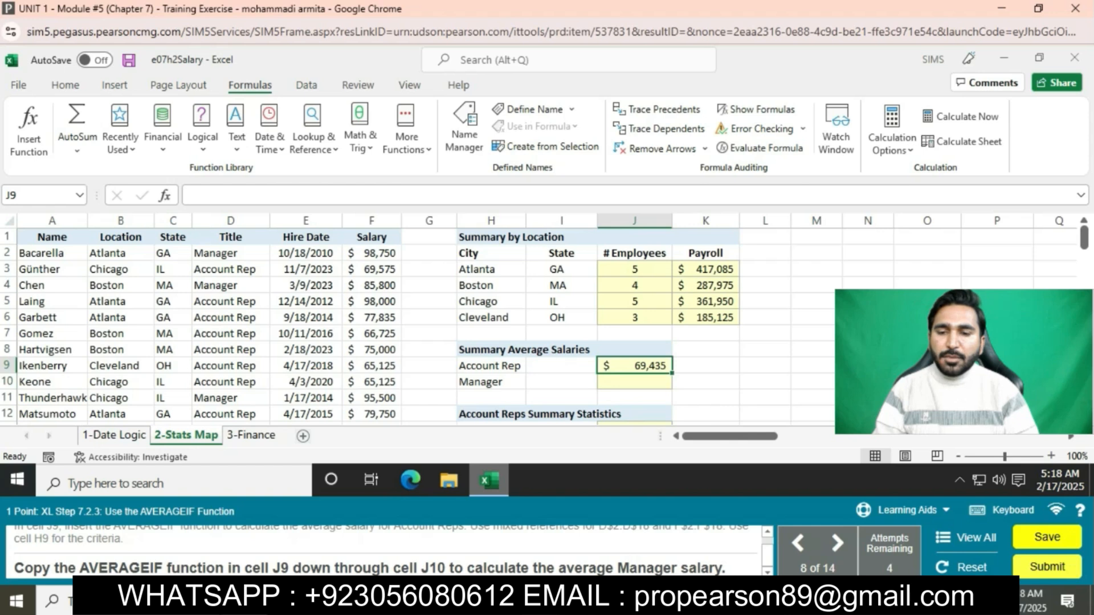